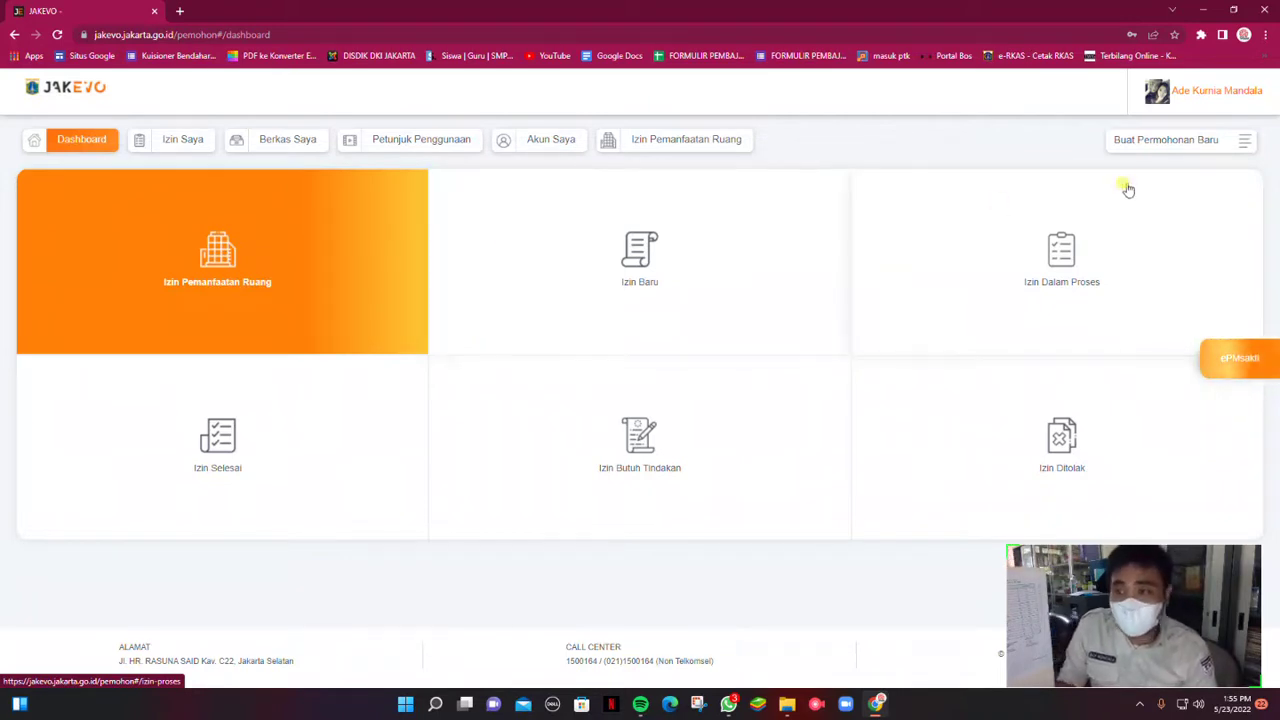
- Start a new Permohonan Perizinan for Pelayanan Administrasi (Non-Perizinan) with the Administrasi PTSP service
{"action": "left_click", "coordinate": [1162, 139]}
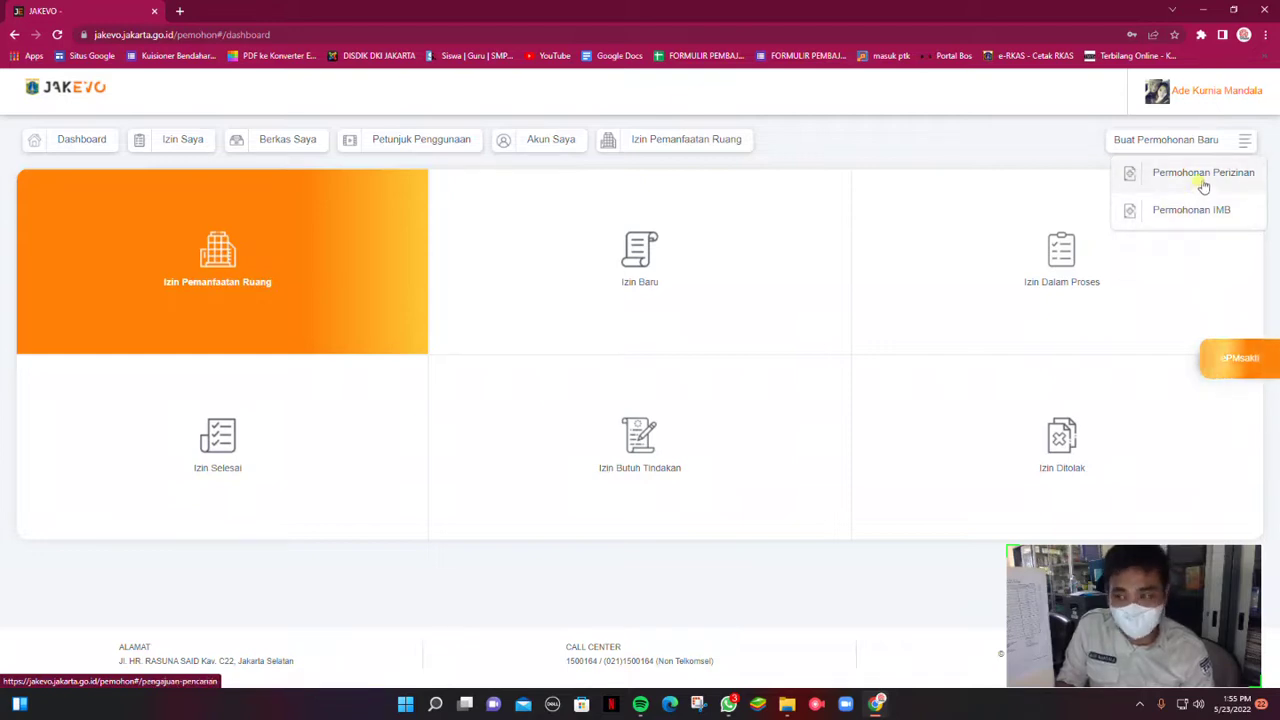
{"action": "left_click", "coordinate": [1200, 182]}
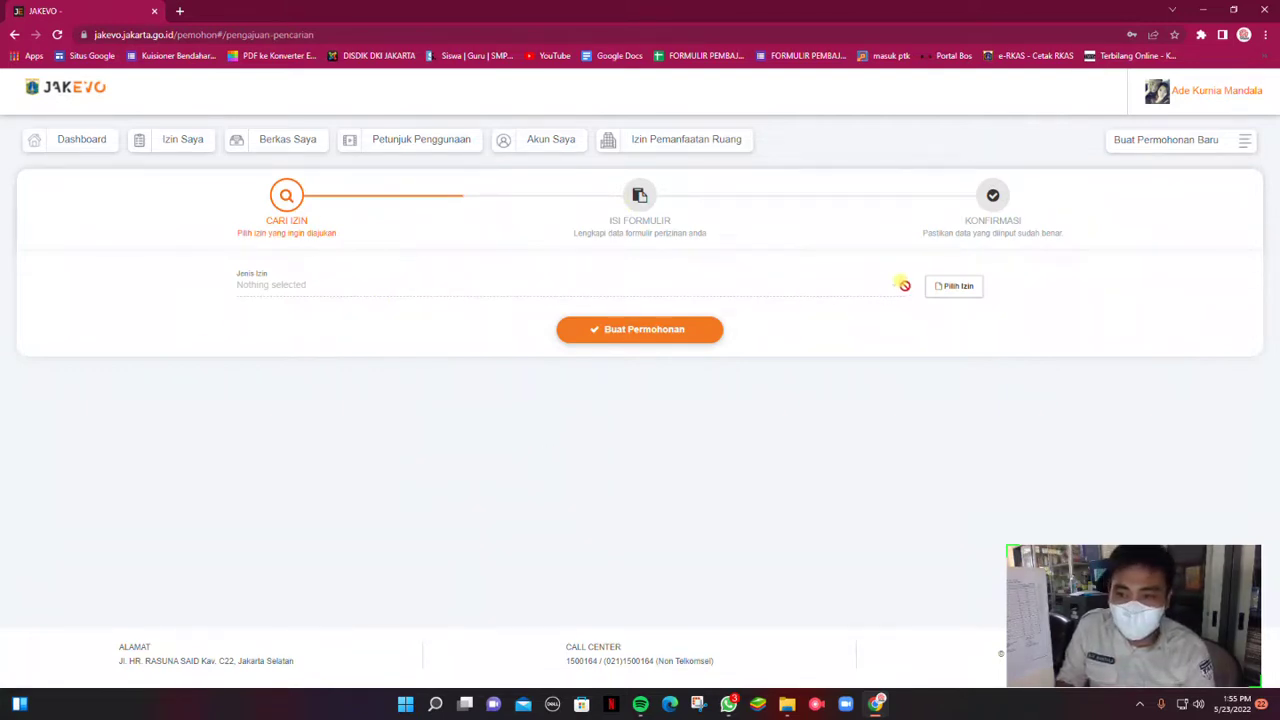
{"action": "left_click", "coordinate": [935, 287]}
{"action": "left_click", "coordinate": [600, 197]}
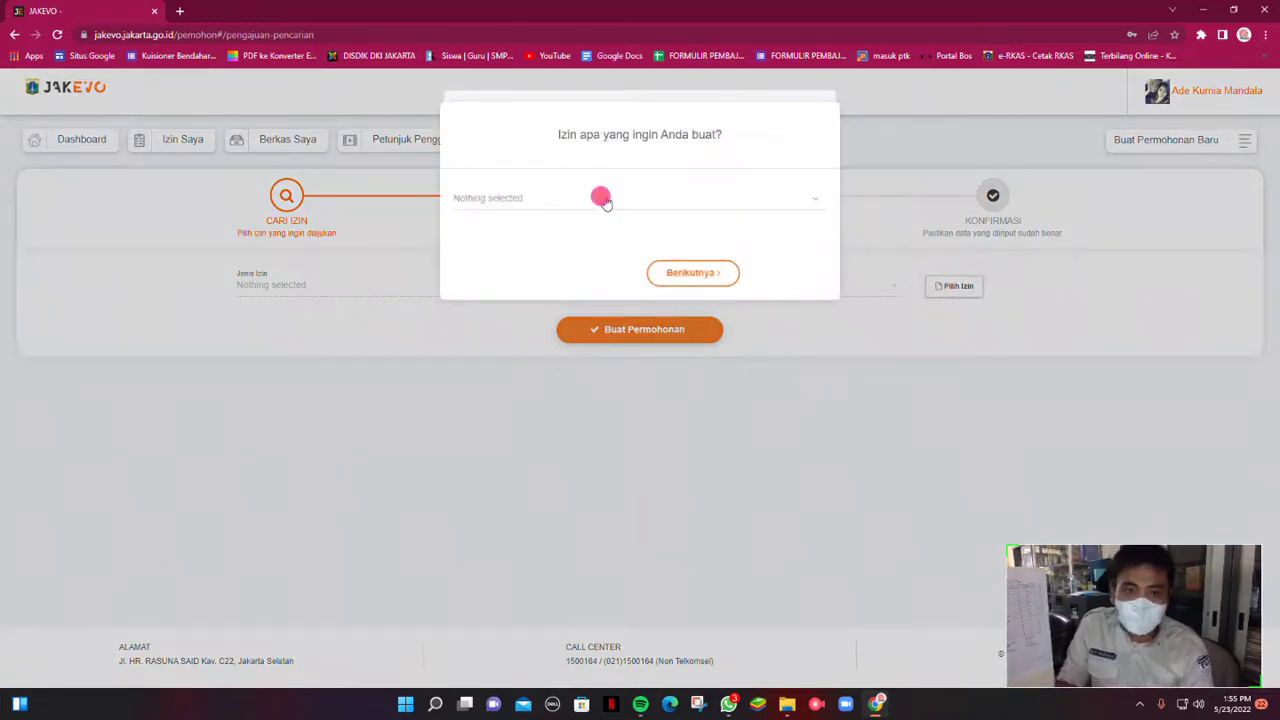
{"action": "type", "text": "non"}
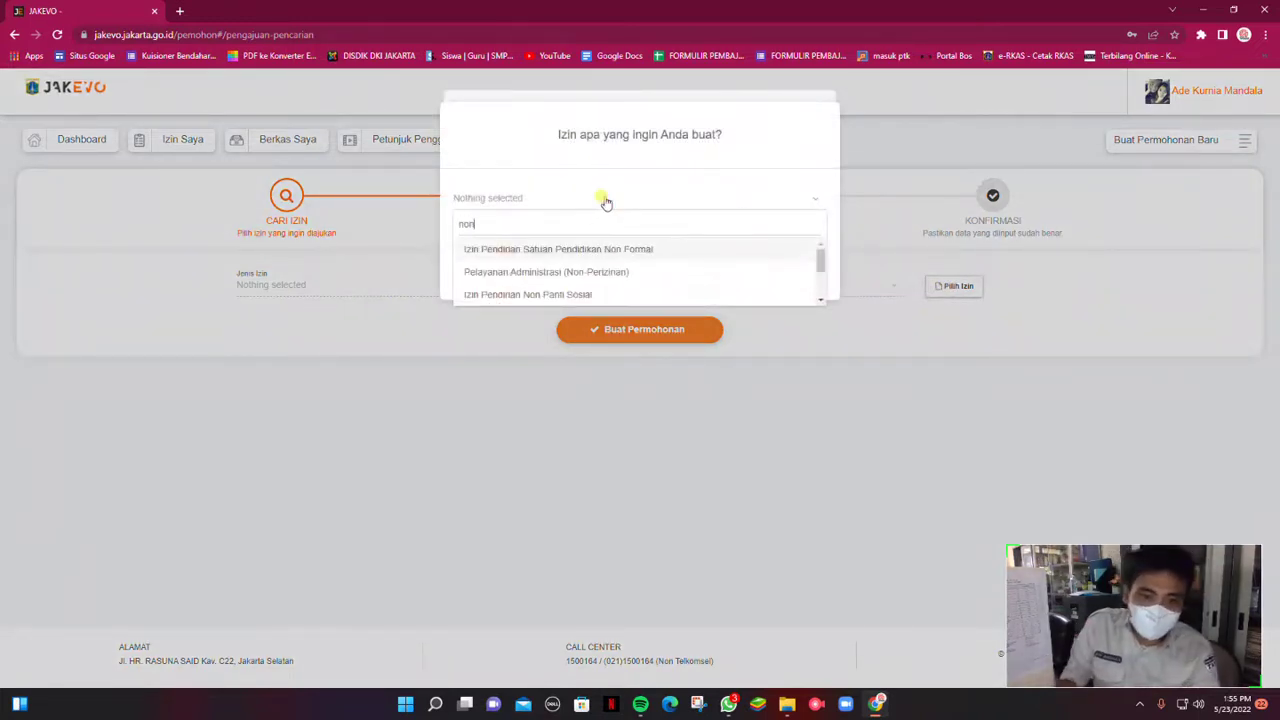
{"action": "left_click", "coordinate": [597, 272]}
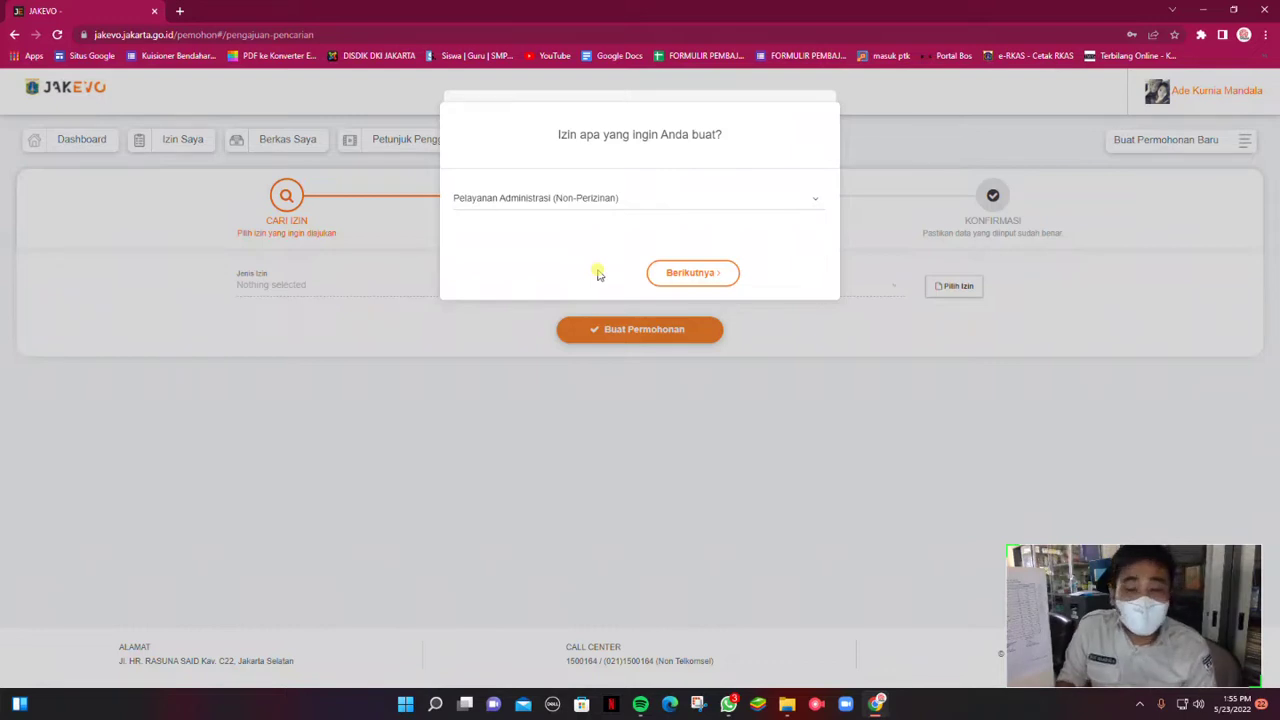
{"action": "left_click", "coordinate": [693, 273]}
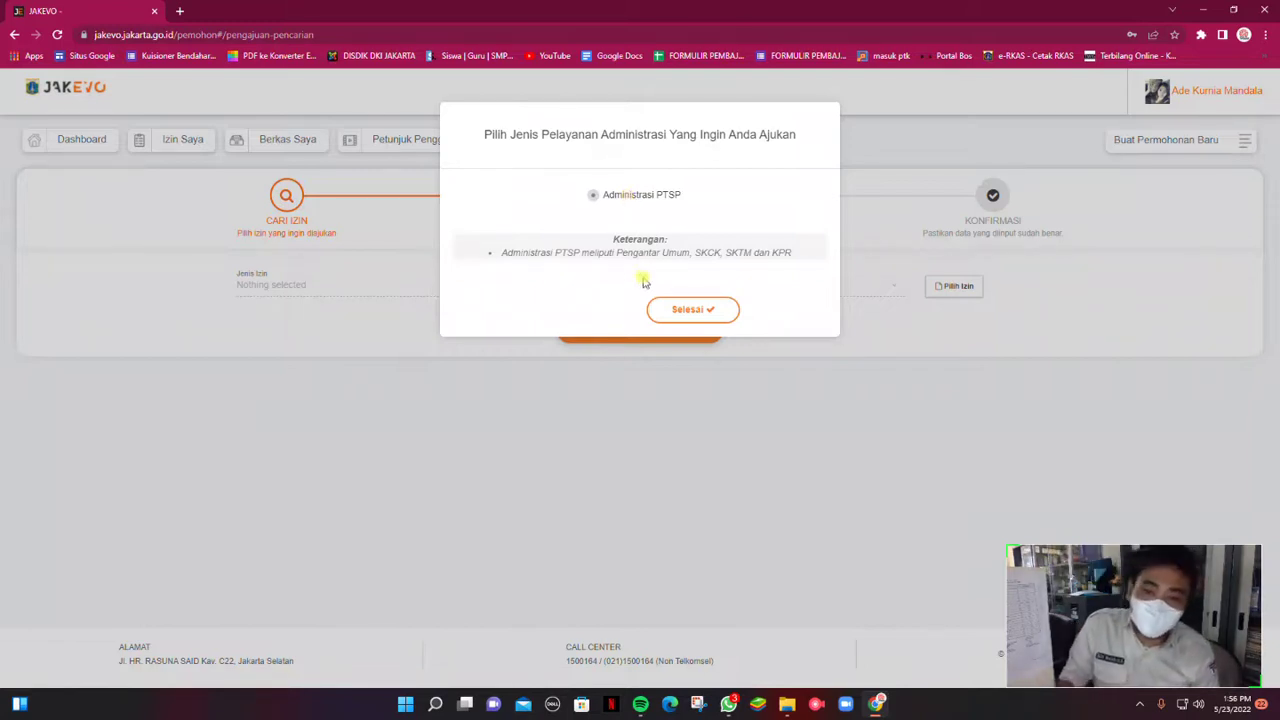
{"action": "left_click", "coordinate": [672, 314]}
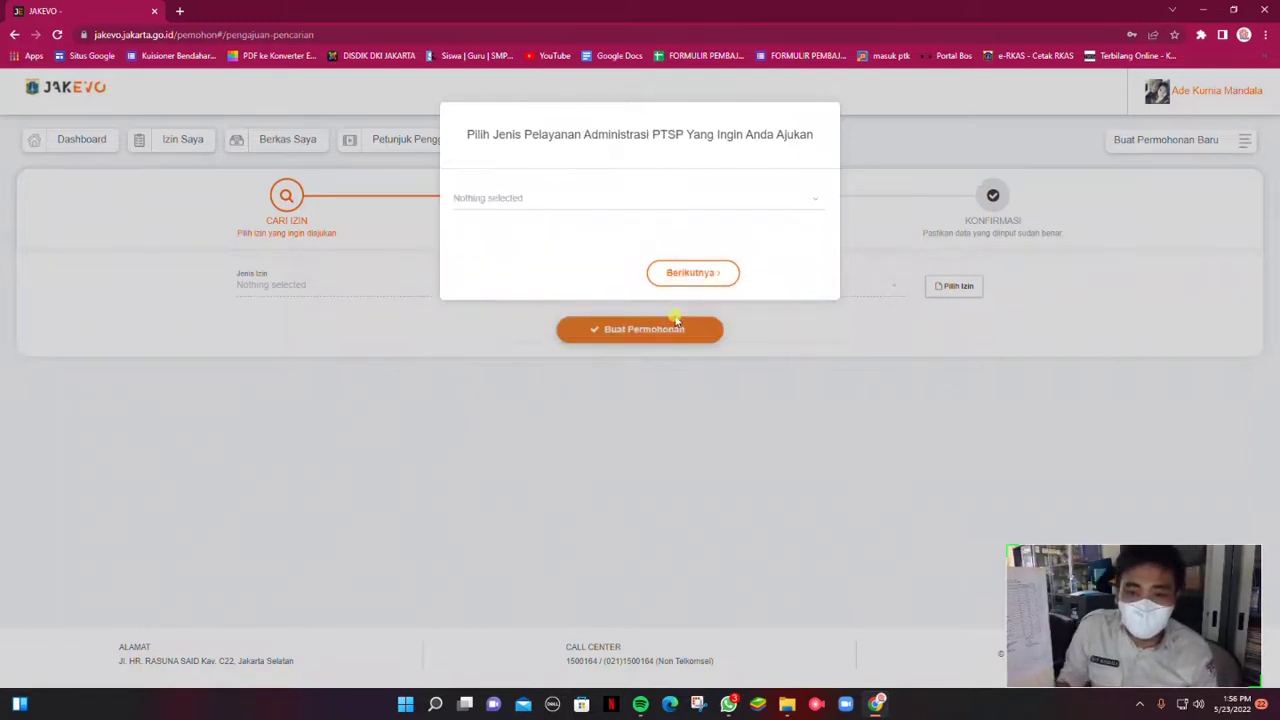
- Choose PELAYANAN ADMINISTRASI PTSP KELURAHAN SURAT PENGANTAR KPR as the PTSP service to apply for
{"action": "left_click", "coordinate": [657, 211]}
{"action": "type", "text": "kpr"}
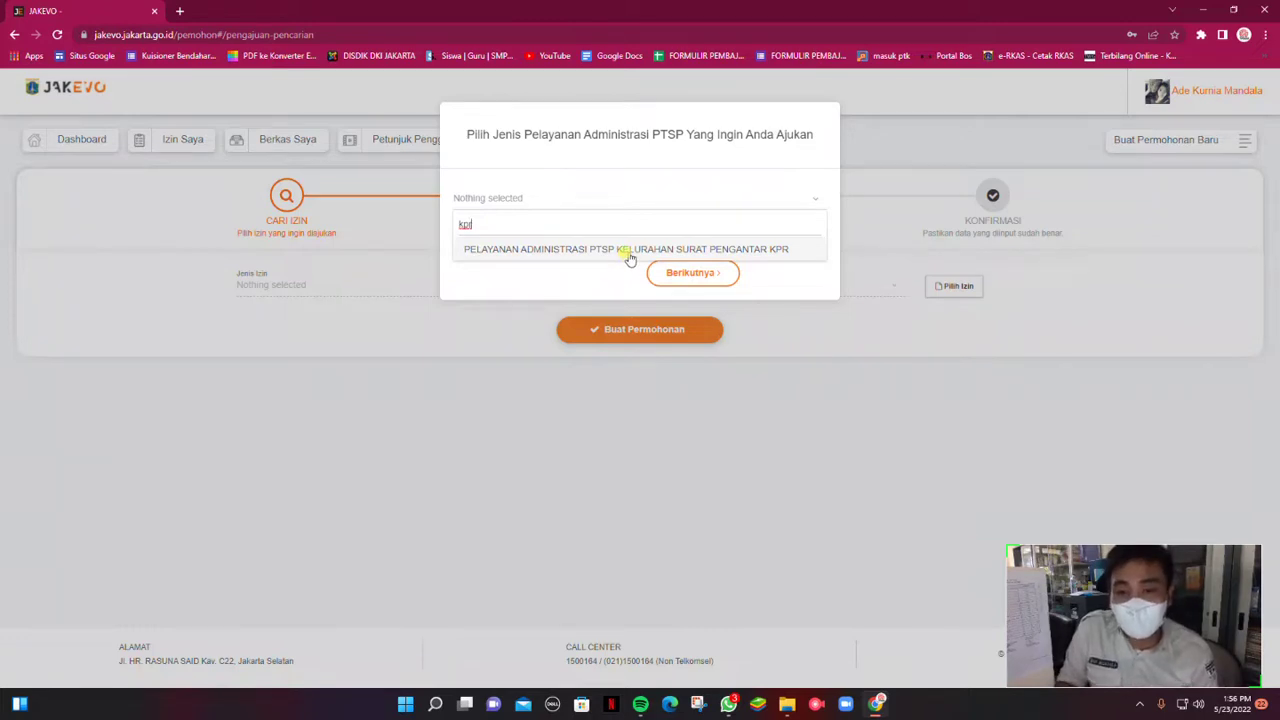
{"action": "left_click", "coordinate": [630, 250]}
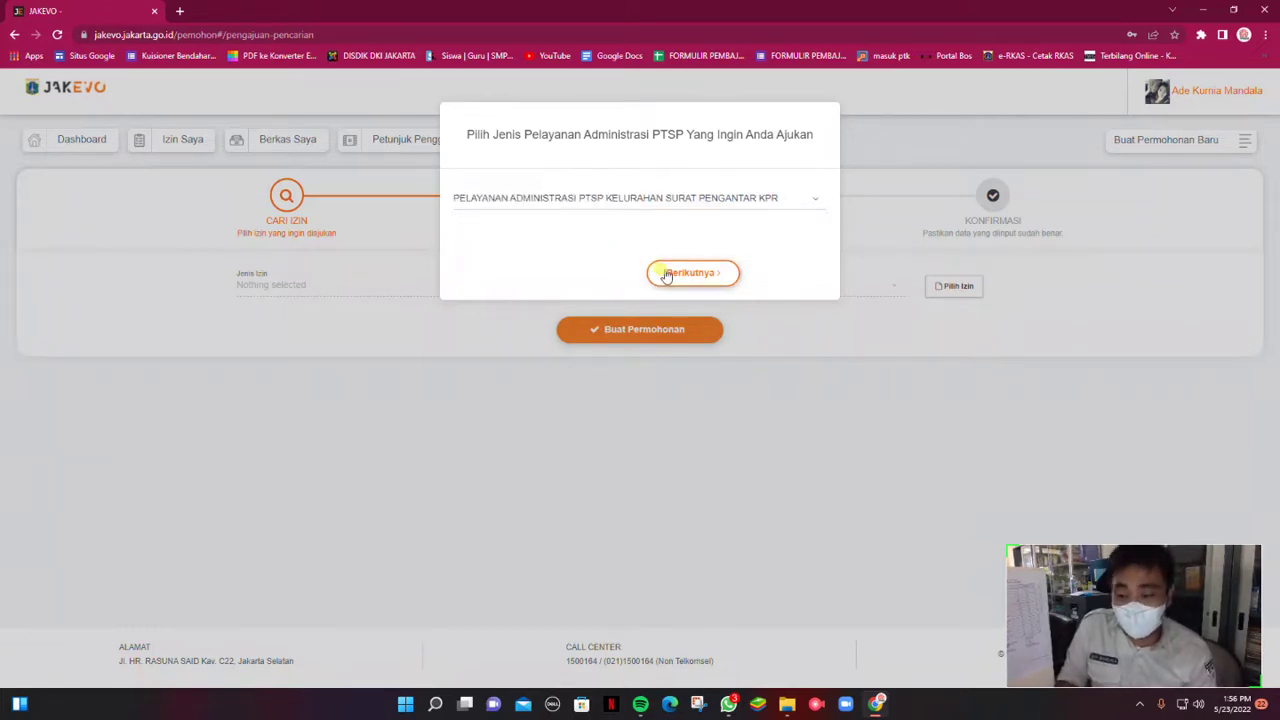
{"action": "left_click", "coordinate": [667, 274]}
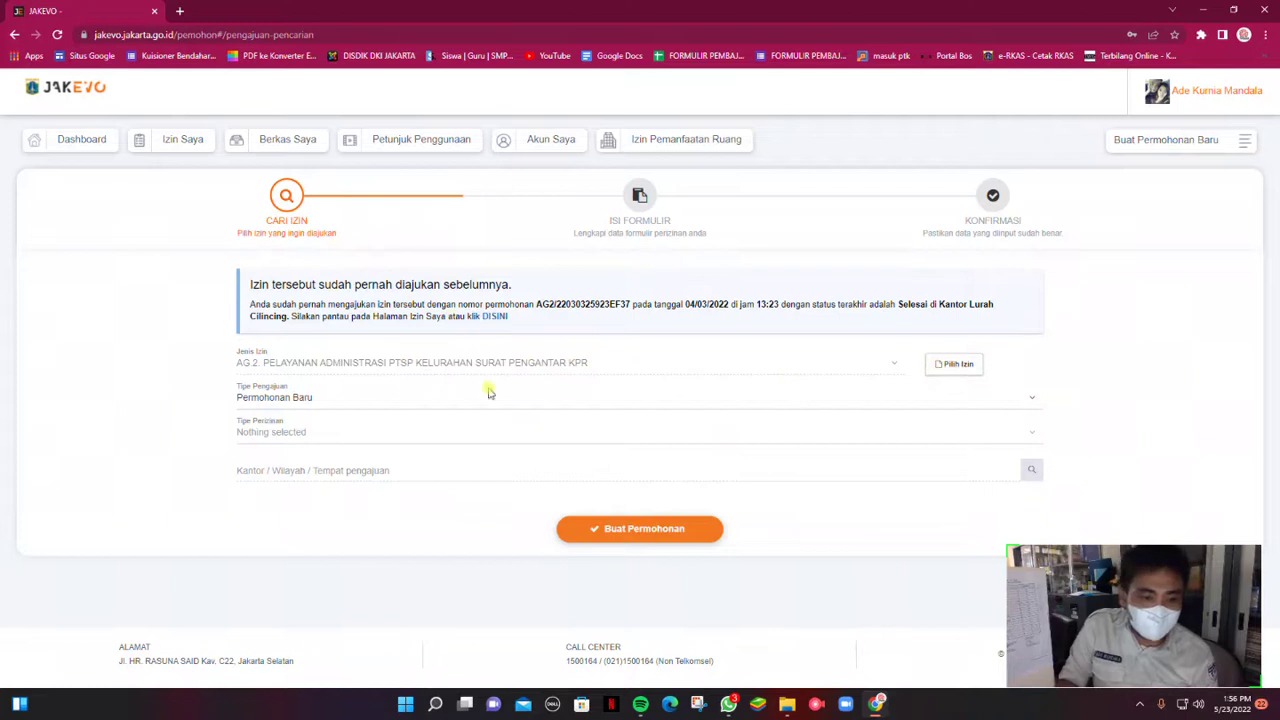
- Create the application with Perorangan as the Tipe Perizinan and Kantor Lurah Cilincing as the submission office
{"action": "left_click", "coordinate": [369, 434]}
{"action": "left_click", "coordinate": [360, 451]}
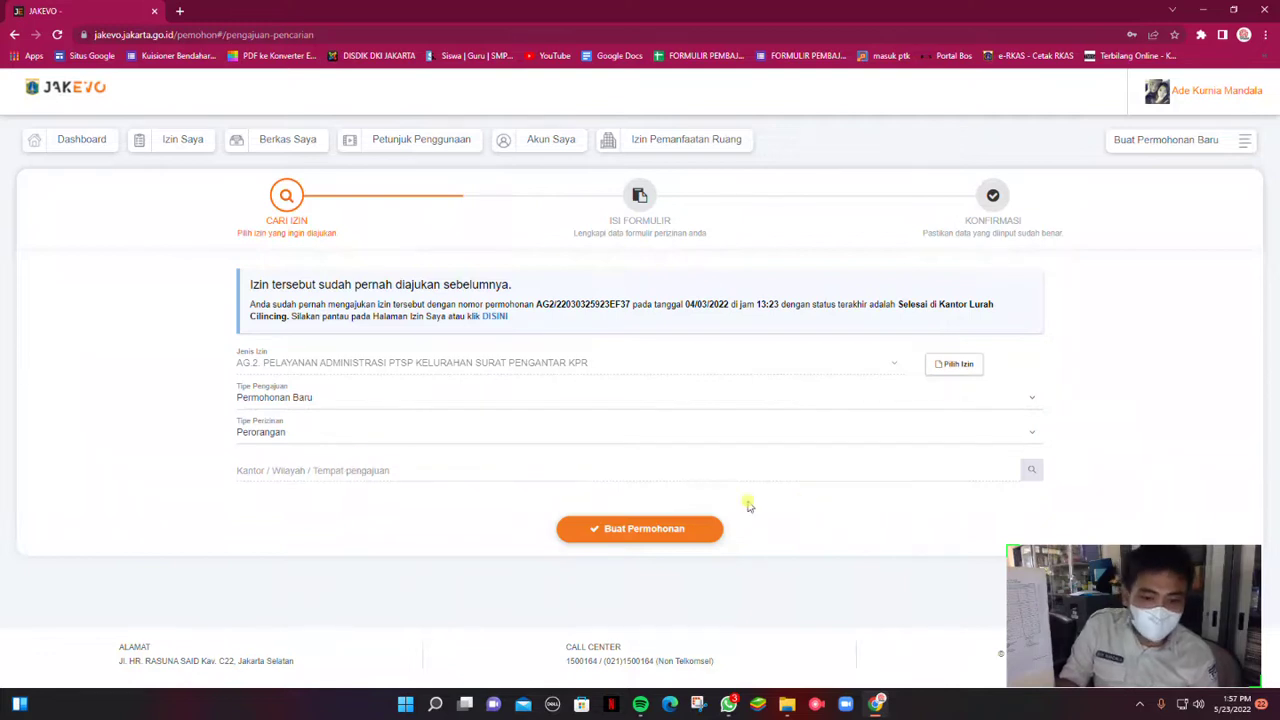
{"action": "left_click", "coordinate": [1031, 471]}
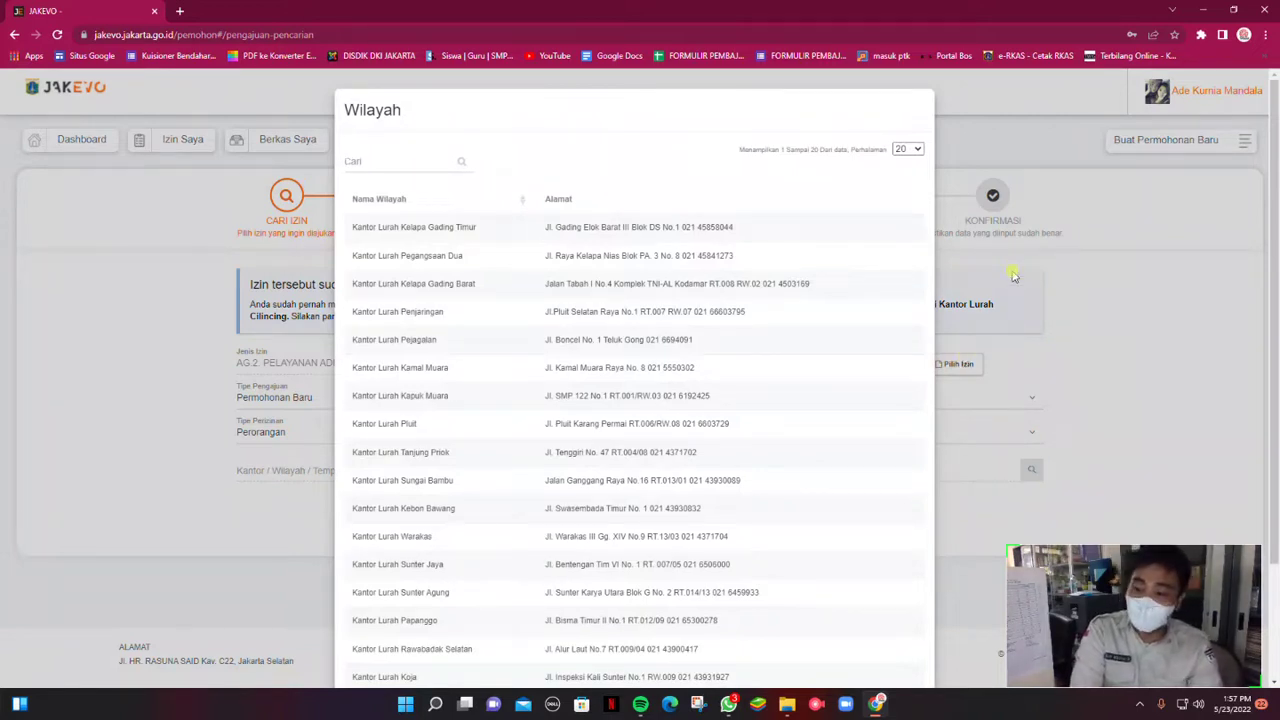
{"action": "type", "text": "cili"}
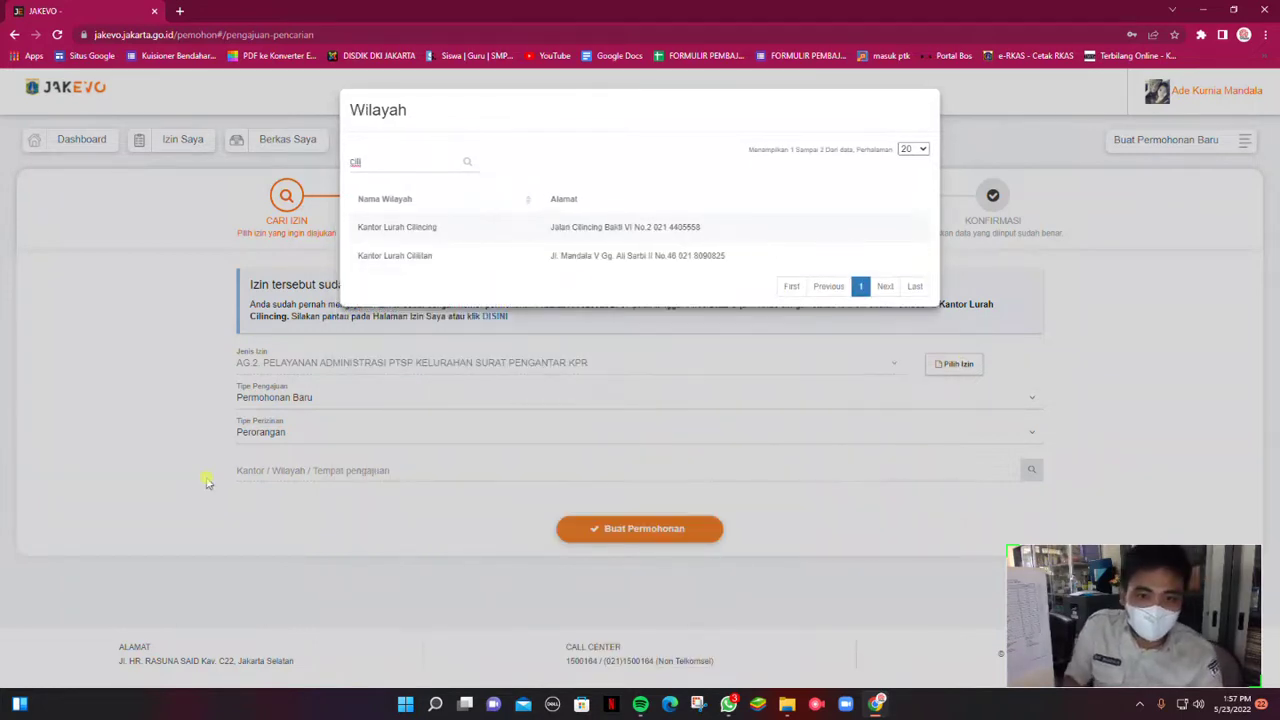
{"action": "key", "text": "ctrl+a"}
{"action": "type", "text": "cilincing"}
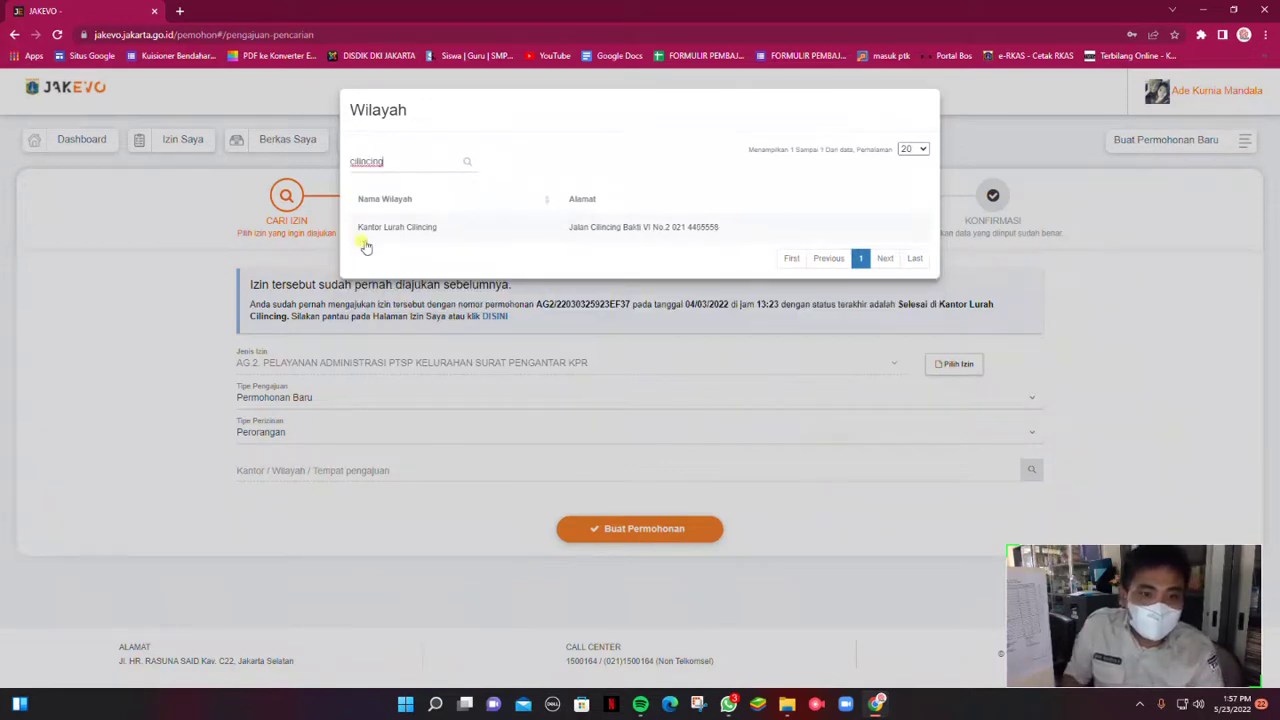
{"action": "left_click", "coordinate": [377, 229]}
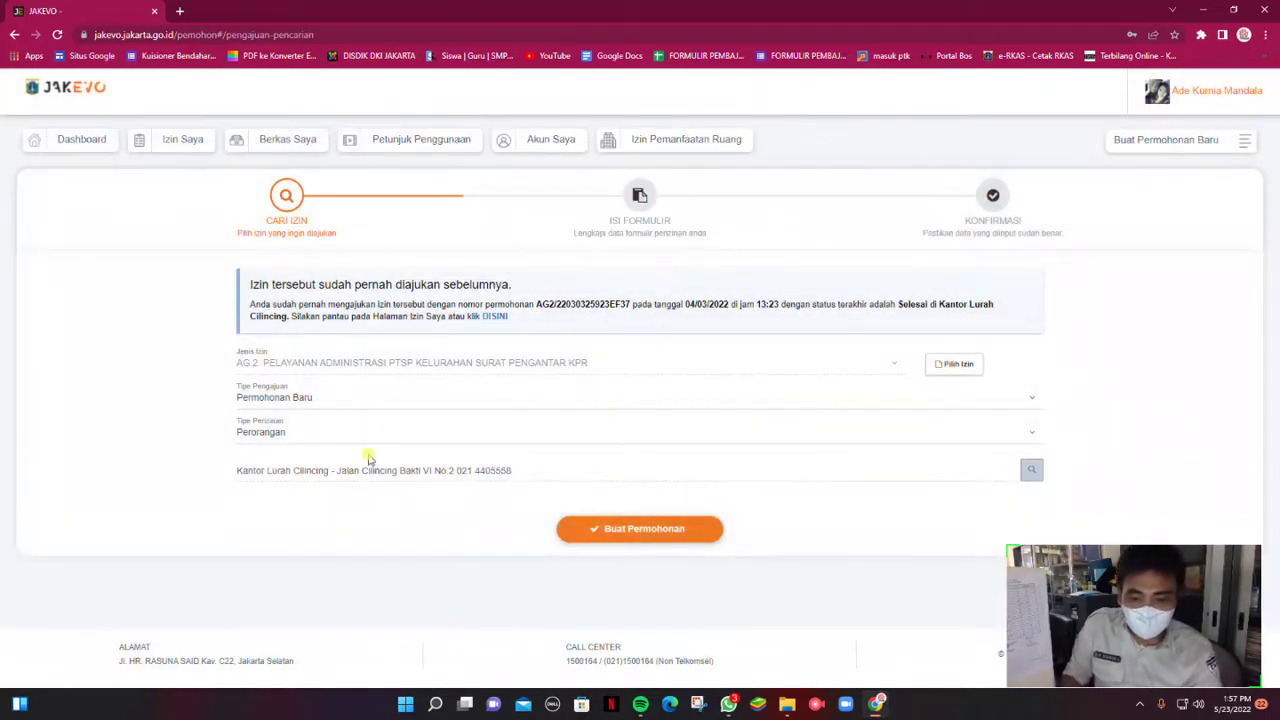
{"action": "left_click", "coordinate": [667, 535]}
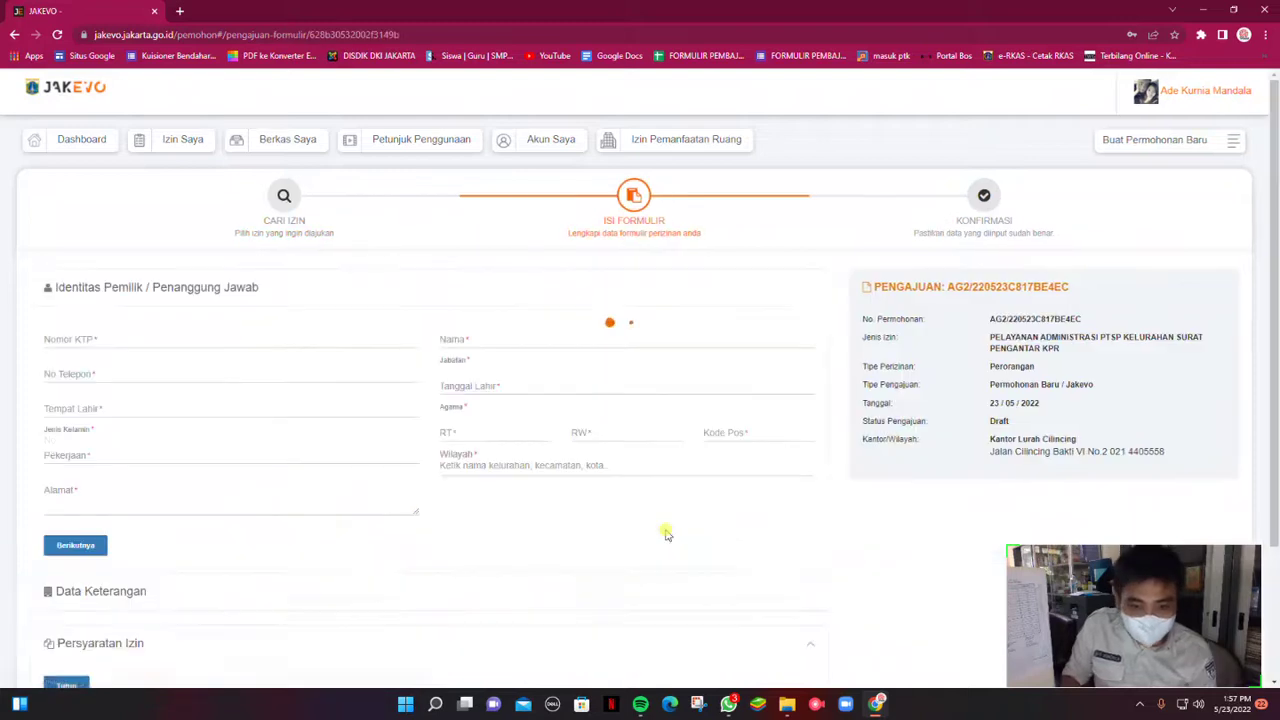
- Review the application form and go through the identity fields Nomor KTP, No Telepon, Tempat Lahir, Jenis Kelamin, Pekerjaan and Alamat
{"action": "scroll", "coordinate": [634, 460], "scroll_direction": "down", "scroll_amount": 1}
{"action": "scroll", "coordinate": [1057, 449], "scroll_direction": "down", "scroll_amount": 4}
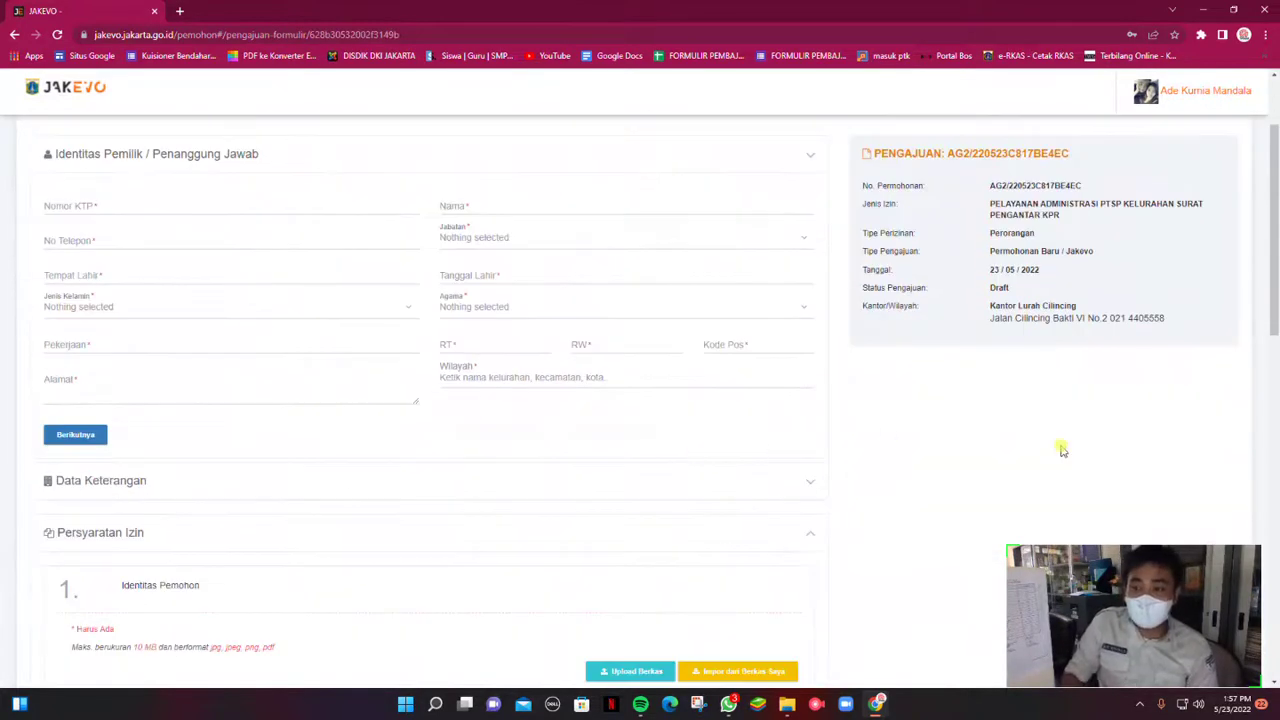
{"action": "scroll", "coordinate": [1066, 455], "scroll_direction": "up", "scroll_amount": 1}
{"action": "scroll", "coordinate": [900, 365], "scroll_direction": "up", "scroll_amount": 2}
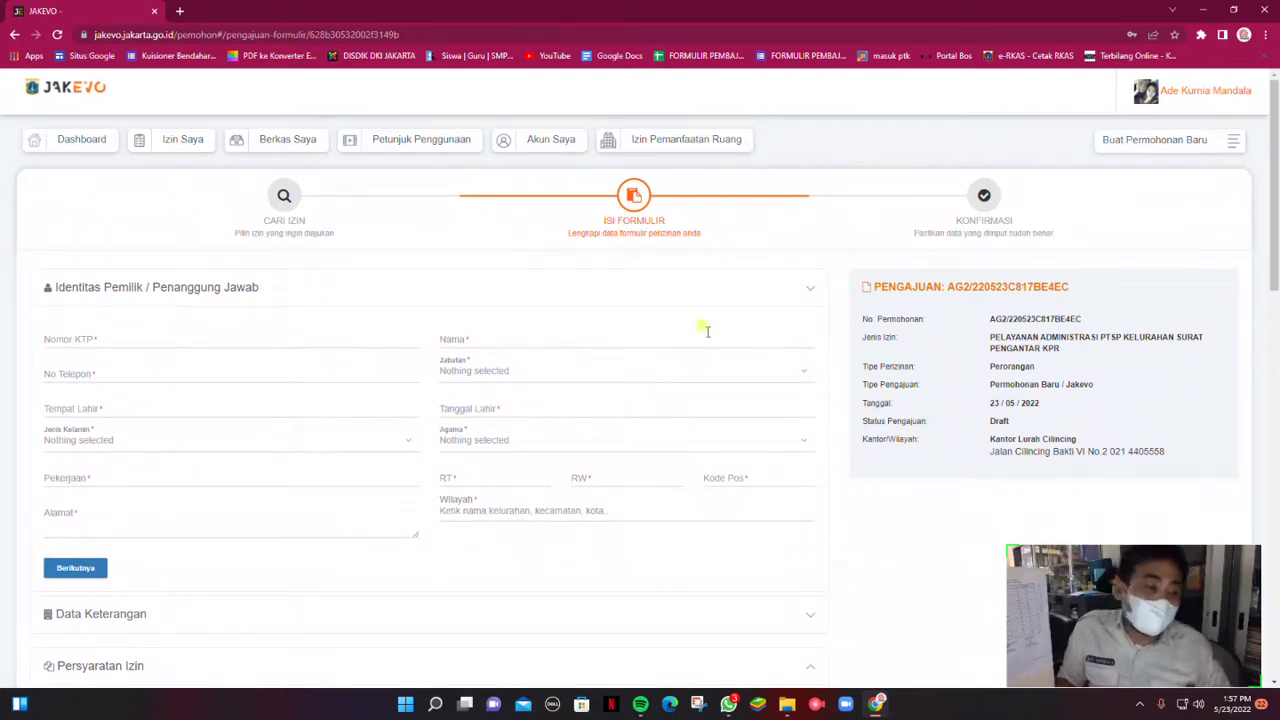
{"action": "scroll", "coordinate": [703, 329], "scroll_direction": "down", "scroll_amount": 1}
{"action": "left_click", "coordinate": [70, 272]}
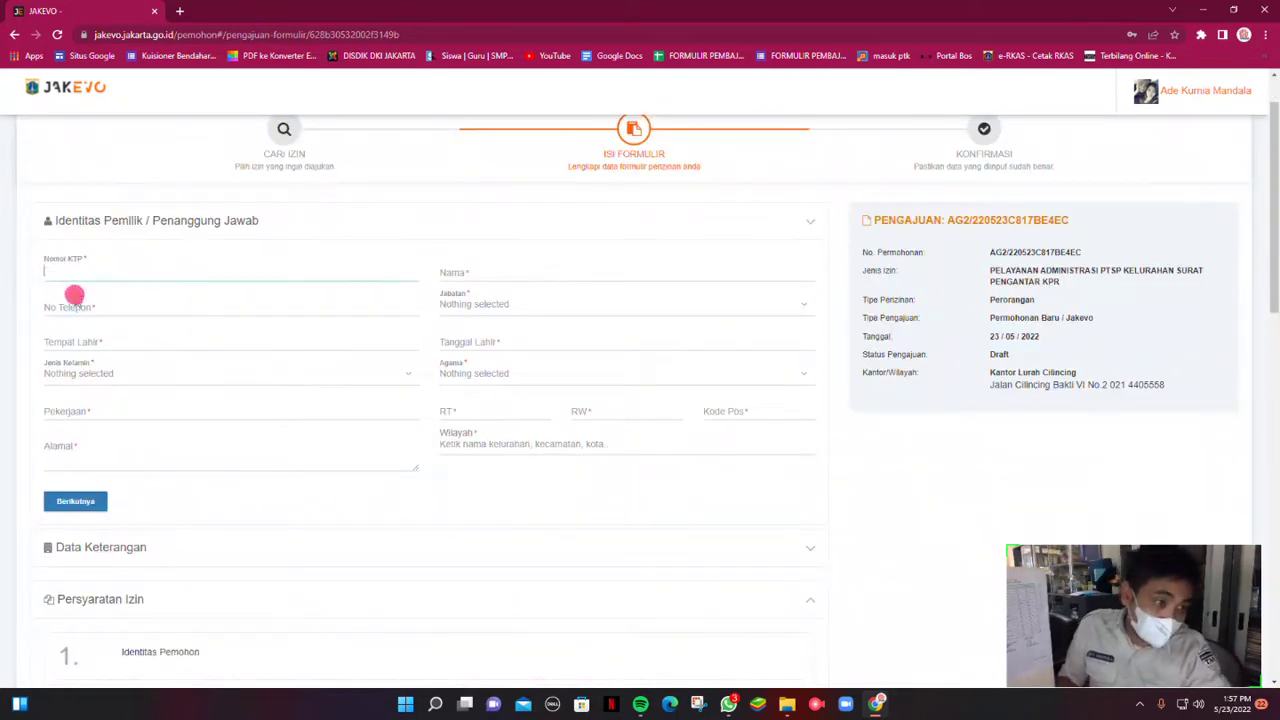
{"action": "left_click", "coordinate": [57, 306]}
{"action": "left_click", "coordinate": [66, 344]}
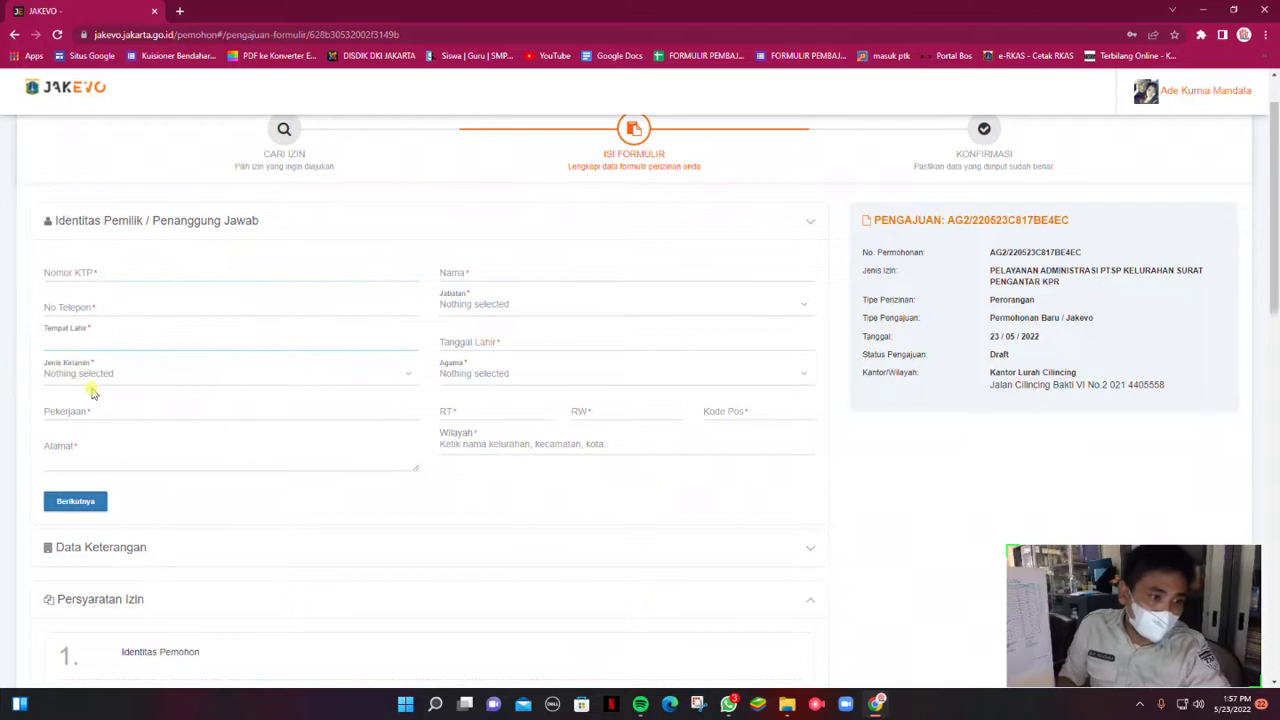
{"action": "left_click", "coordinate": [80, 372]}
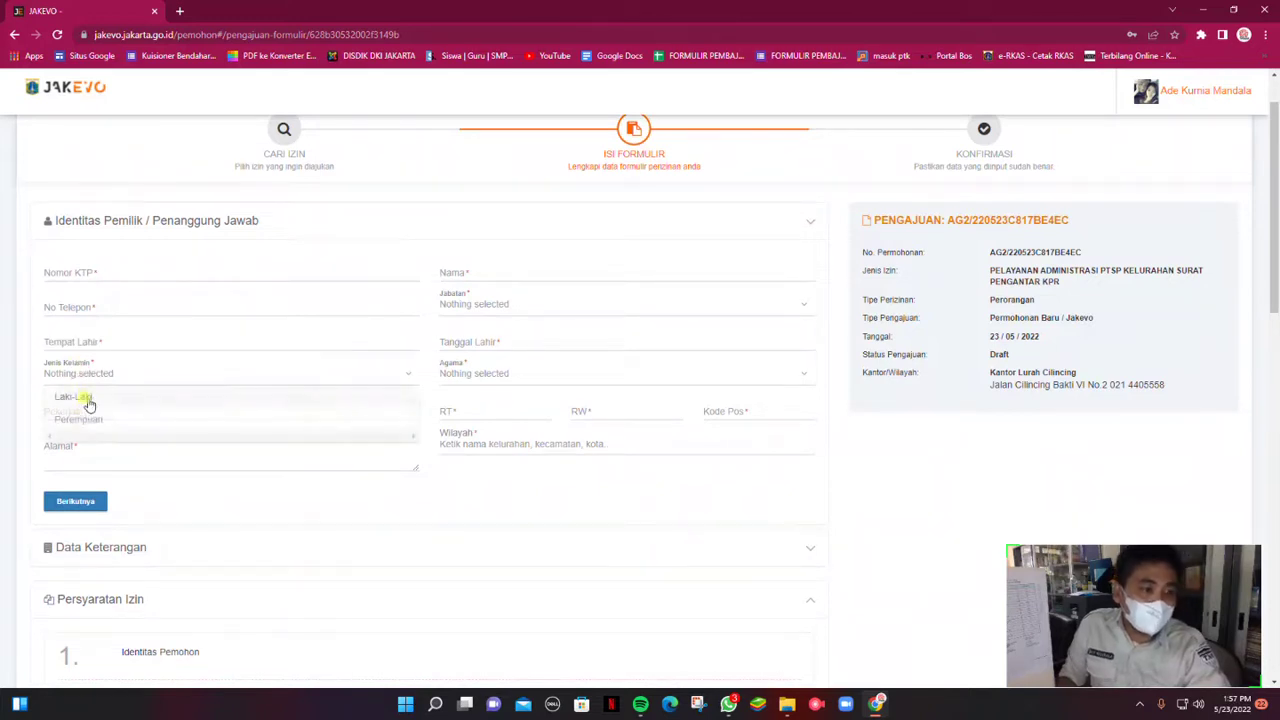
{"action": "left_click", "coordinate": [36, 418]}
{"action": "left_click", "coordinate": [70, 416]}
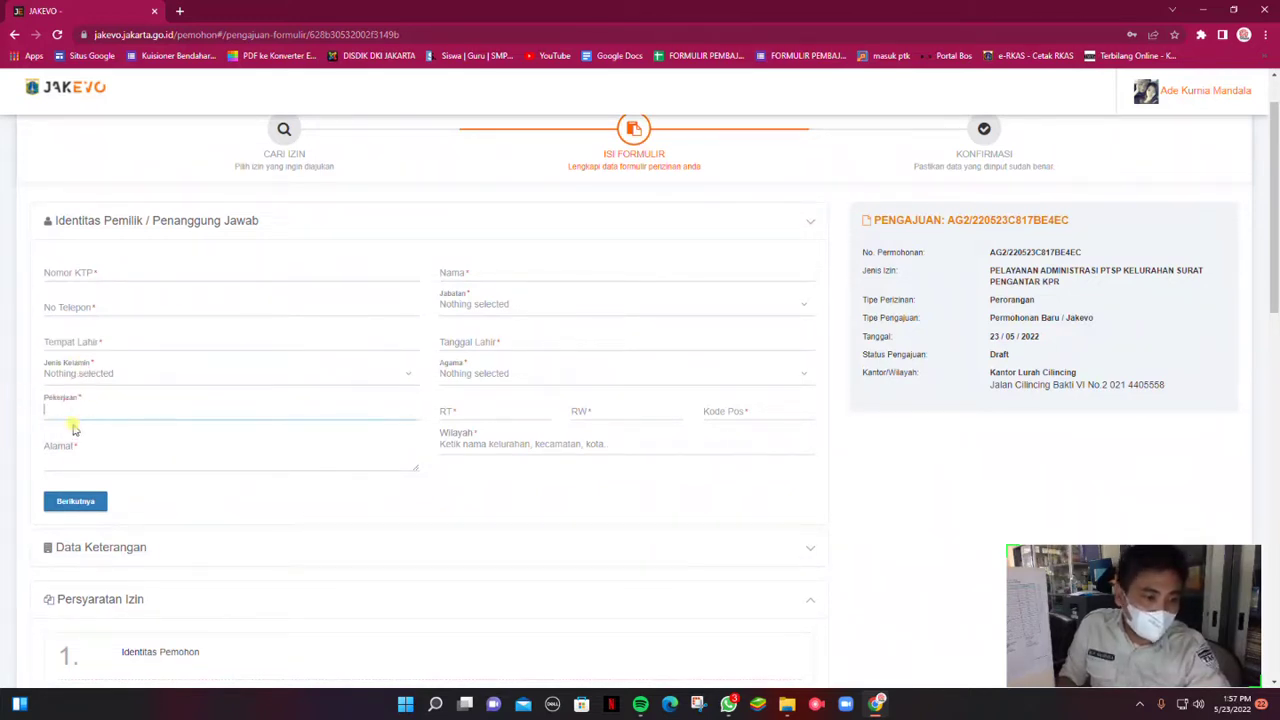
{"action": "left_click", "coordinate": [131, 455]}
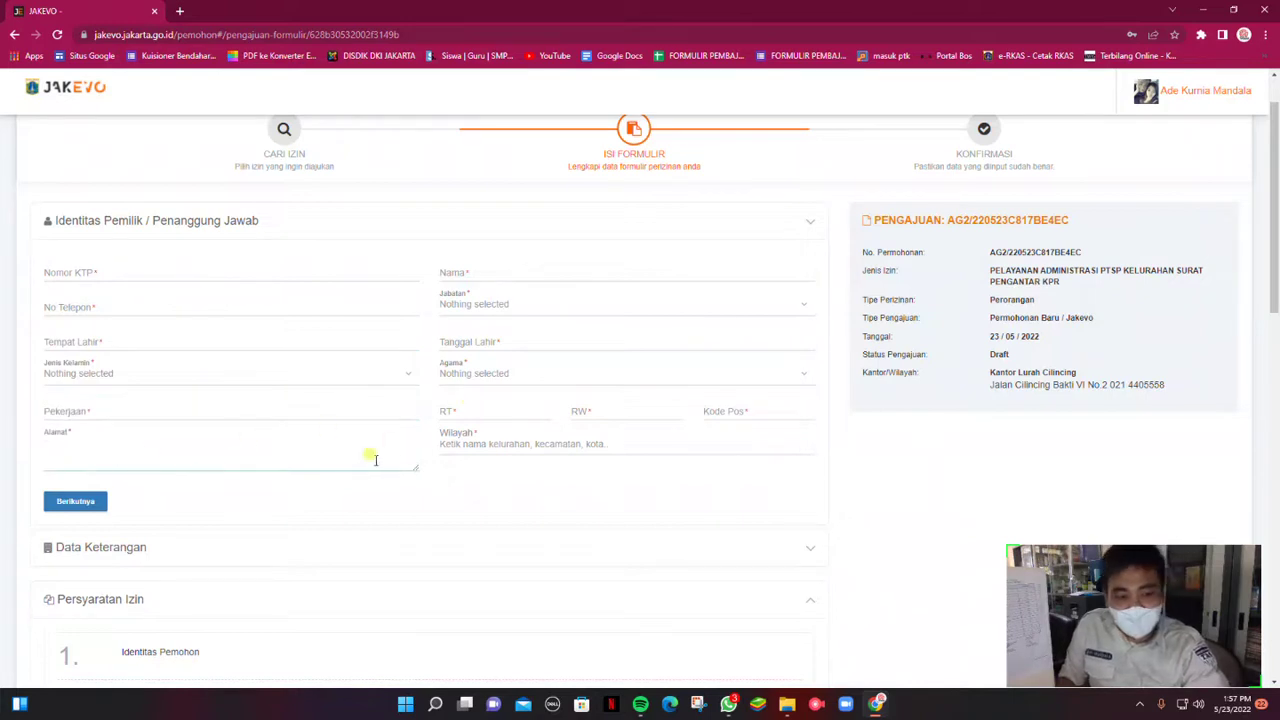
- Set Jabatan to Lainnya and accept the calendar's preselected date for Tanggal Lahir
{"action": "left_click", "coordinate": [476, 273]}
{"action": "left_click", "coordinate": [475, 303]}
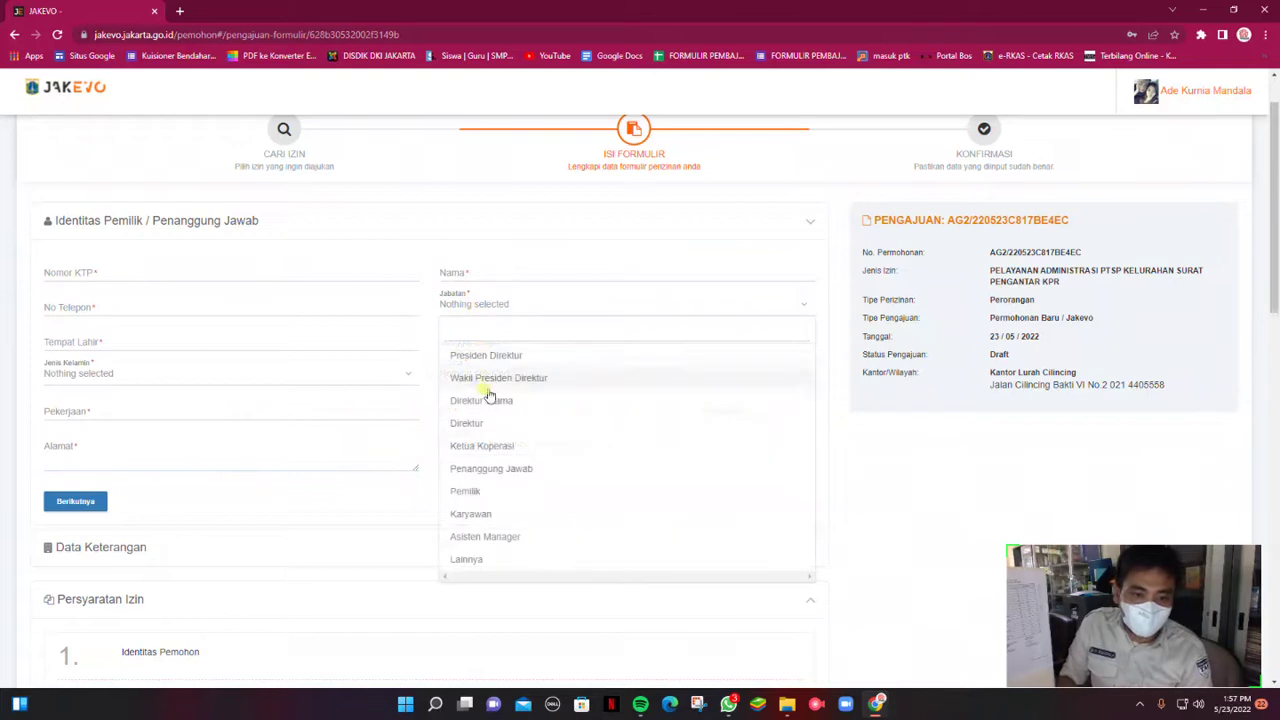
{"action": "left_click", "coordinate": [471, 559]}
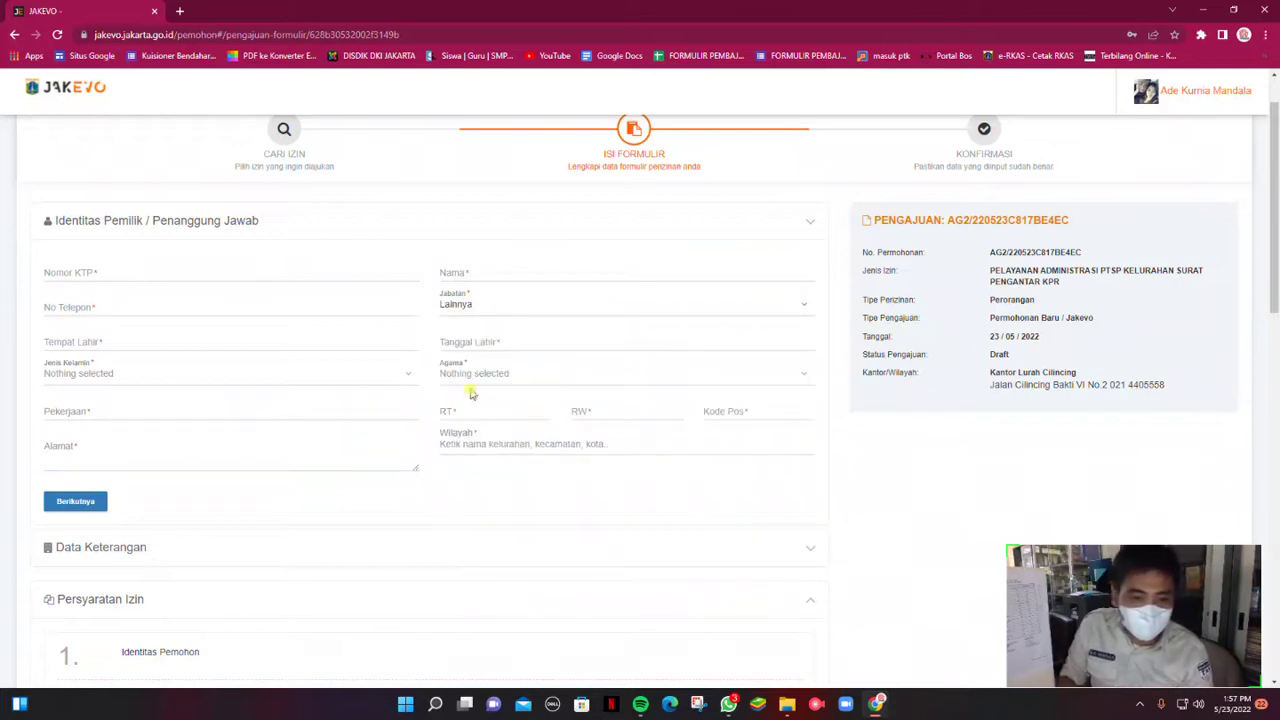
{"action": "left_click", "coordinate": [481, 339]}
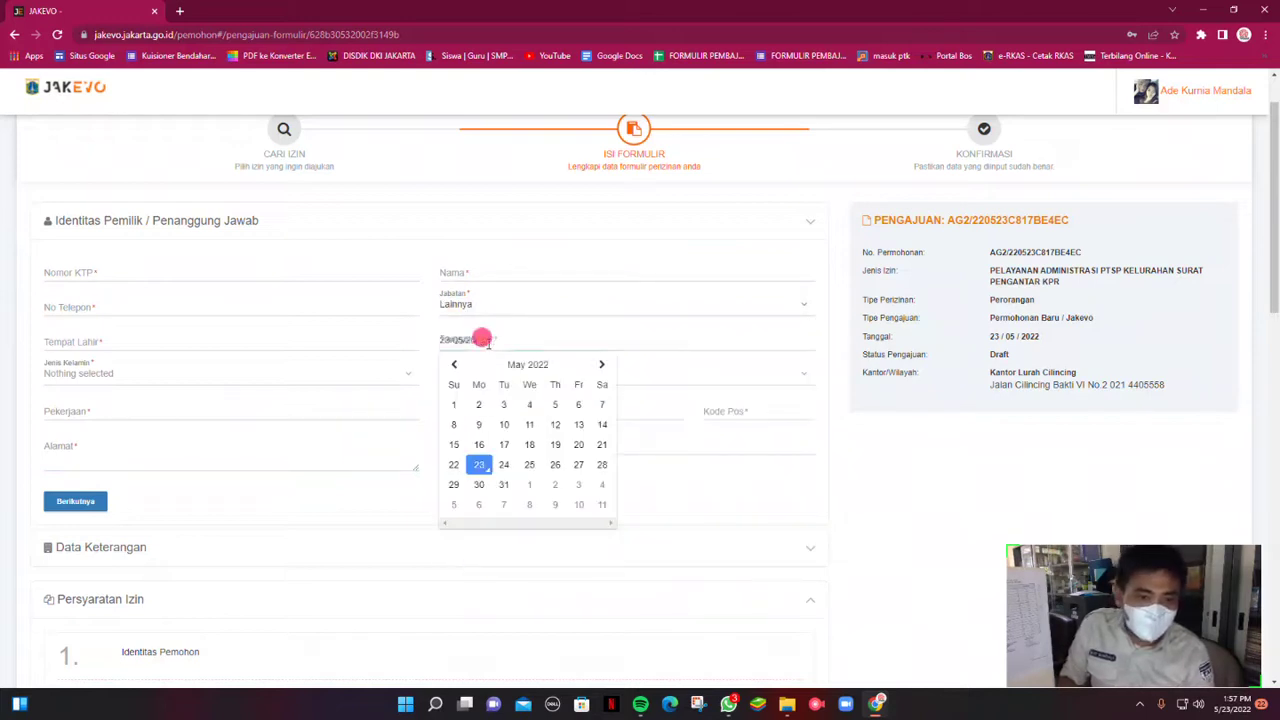
{"action": "left_click", "coordinate": [531, 265]}
- Check the Agama choices and the Wilayah field, and continue to the Data Keterangan section
{"action": "left_click", "coordinate": [509, 372]}
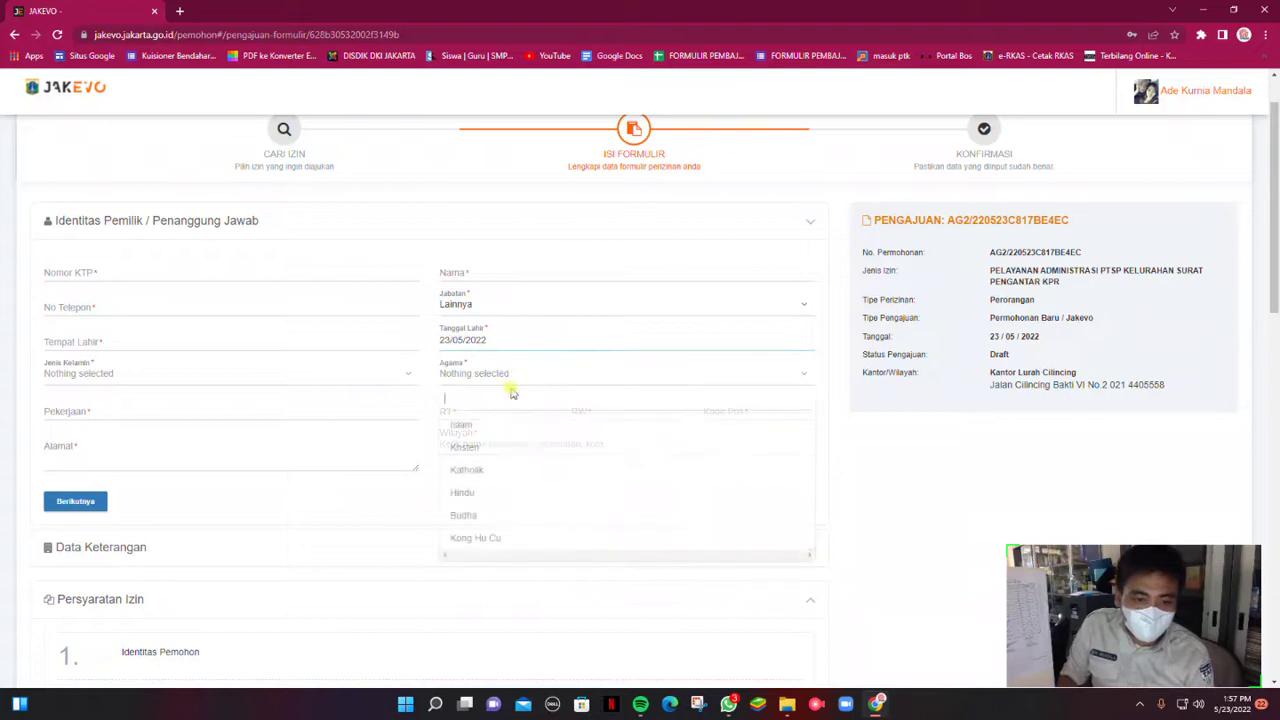
{"action": "left_click", "coordinate": [399, 520]}
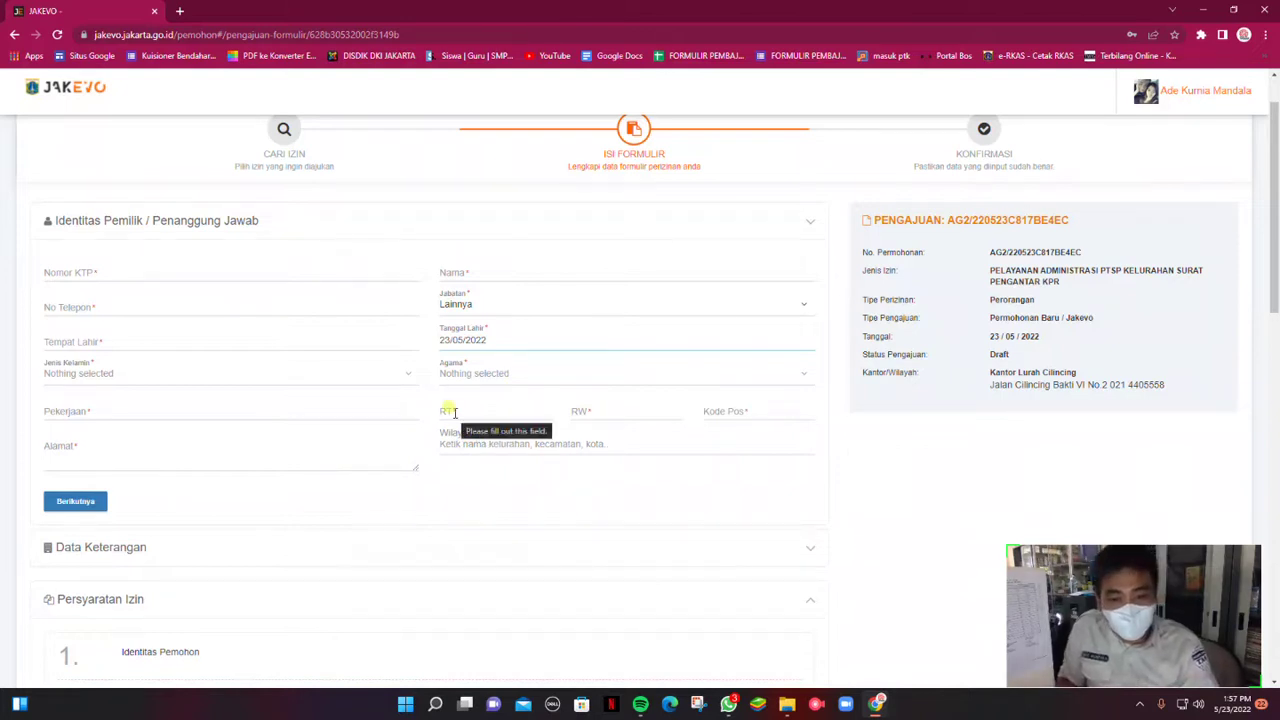
{"action": "left_click", "coordinate": [486, 442]}
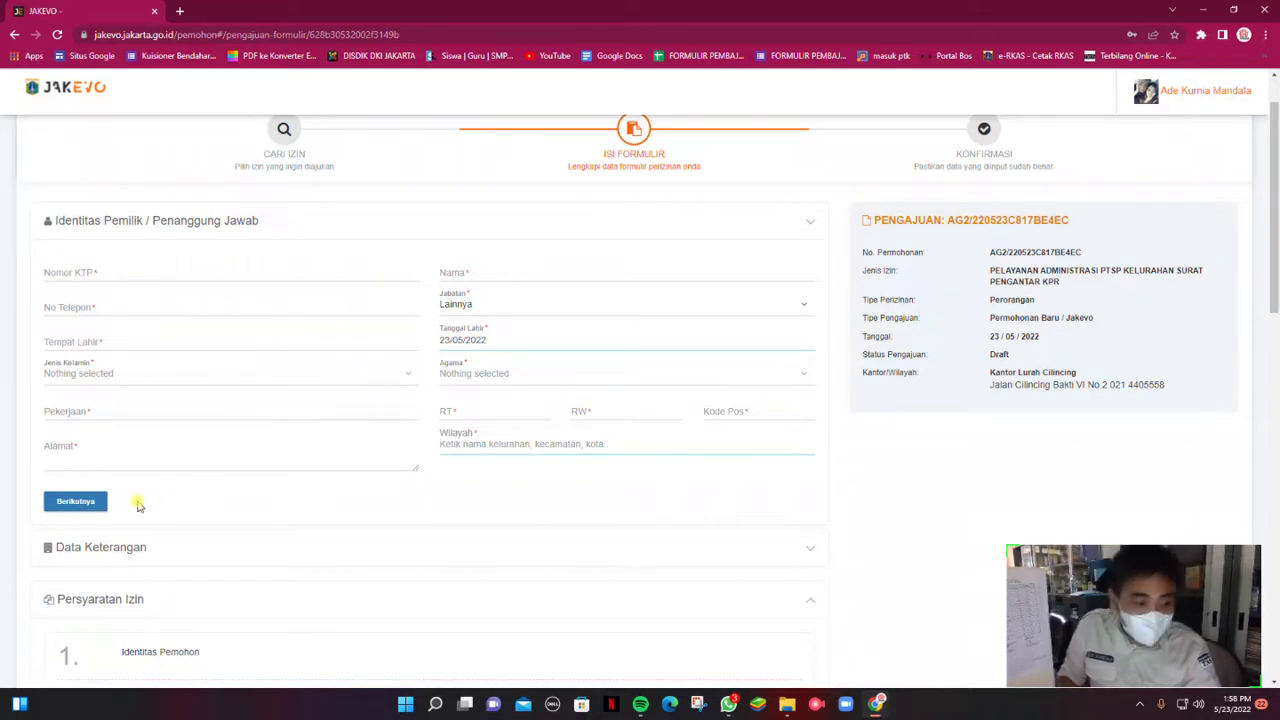
{"action": "left_click", "coordinate": [72, 510]}
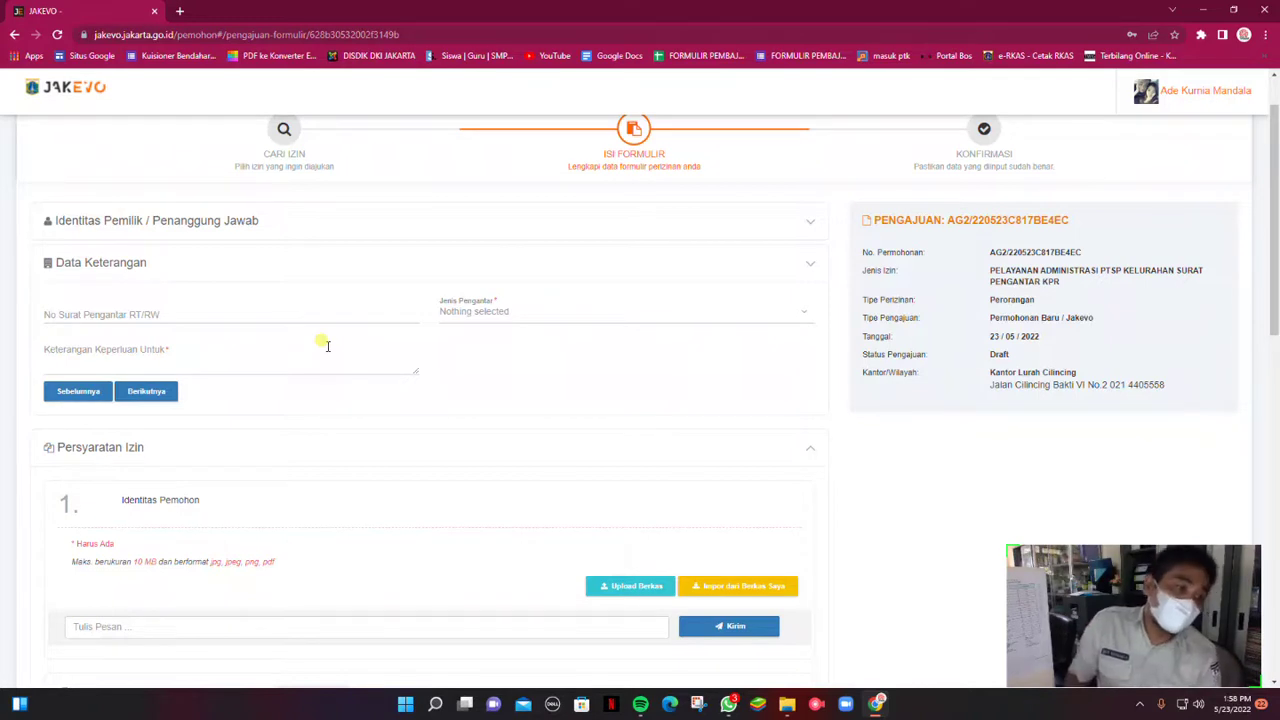
- Check the No Surat Pengantar RT/RW field and the Jenis Pengantar choices in the Data Keterangan section
{"action": "left_click", "coordinate": [176, 310]}
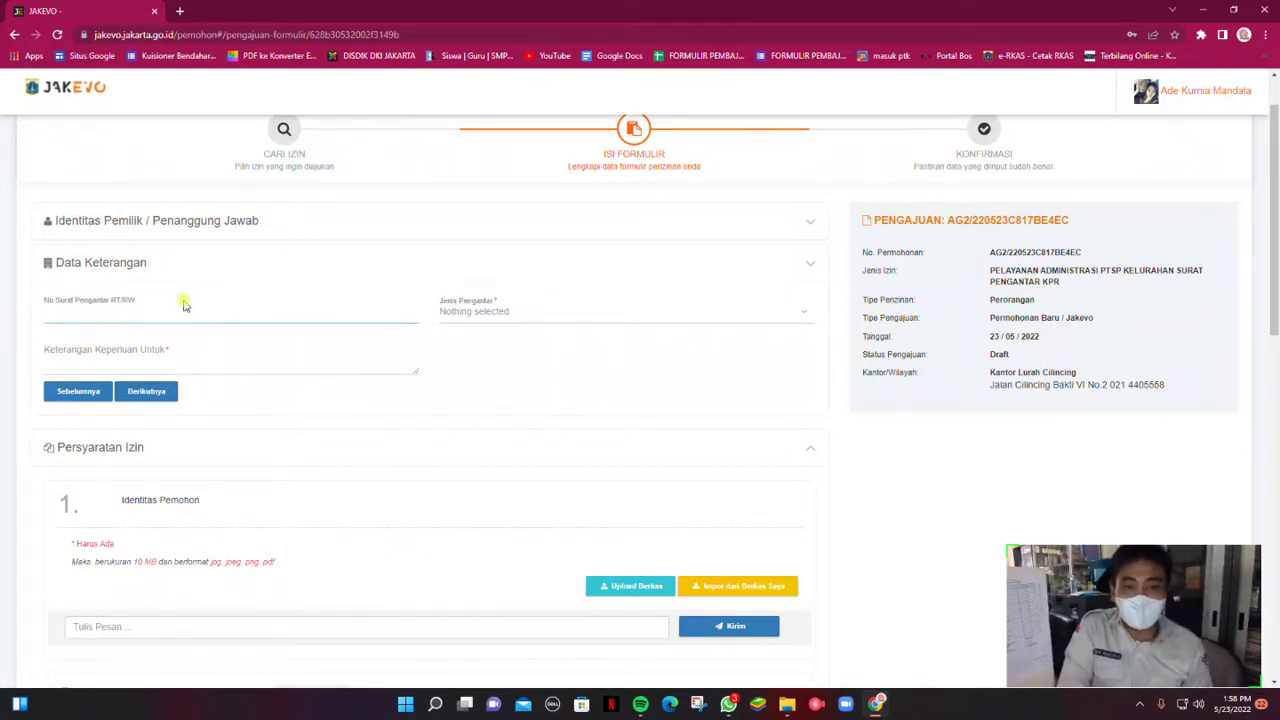
{"action": "left_click", "coordinate": [537, 310]}
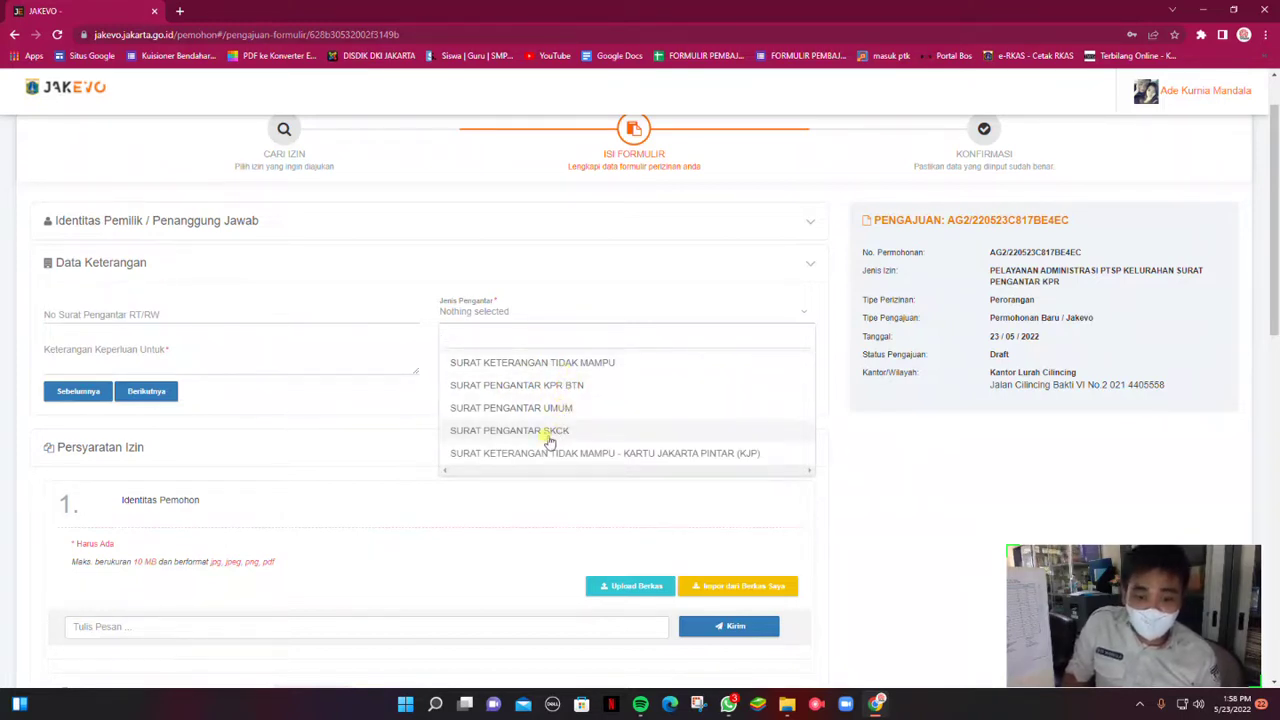
{"action": "scroll", "coordinate": [400, 469], "scroll_direction": "down", "scroll_amount": 1}
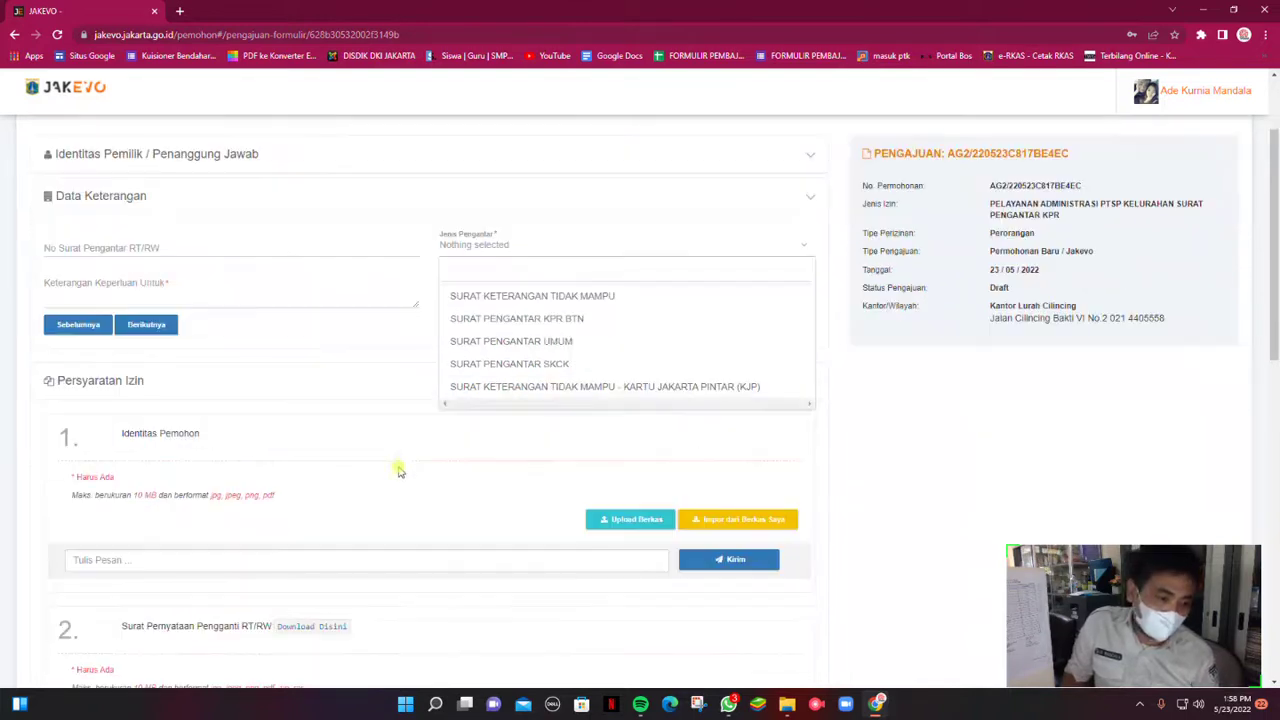
{"action": "left_click", "coordinate": [731, 261]}
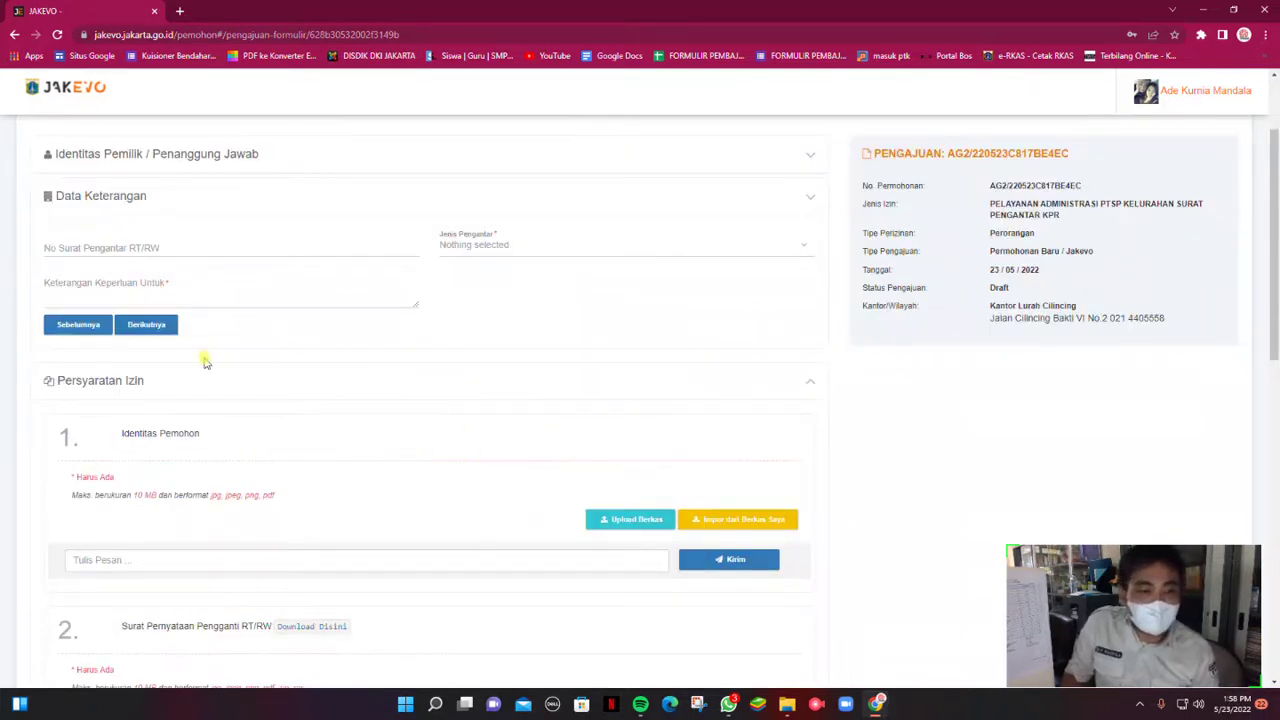
- Download the Surat Pernyataan Pengganti RT/RW template from requirement 2 of Persyaratan Izin
{"action": "scroll", "coordinate": [268, 384], "scroll_direction": "down", "scroll_amount": 2}
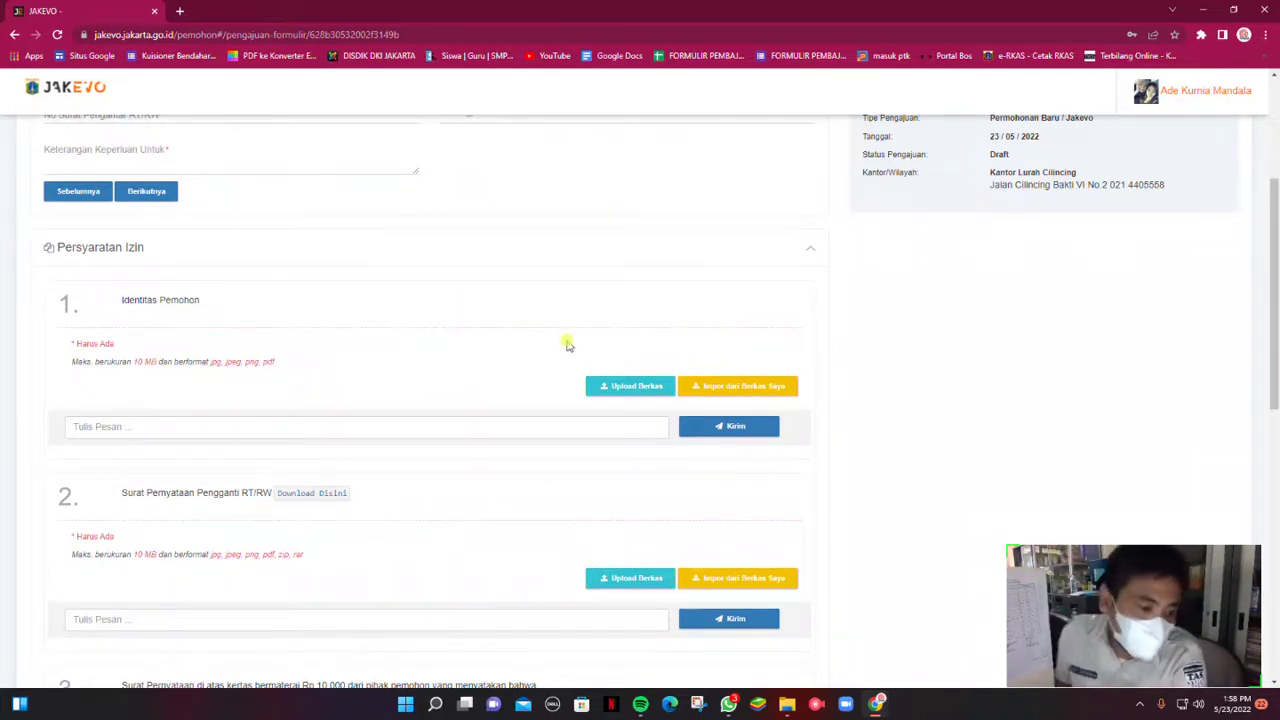
{"action": "scroll", "coordinate": [585, 370], "scroll_direction": "down", "scroll_amount": 1}
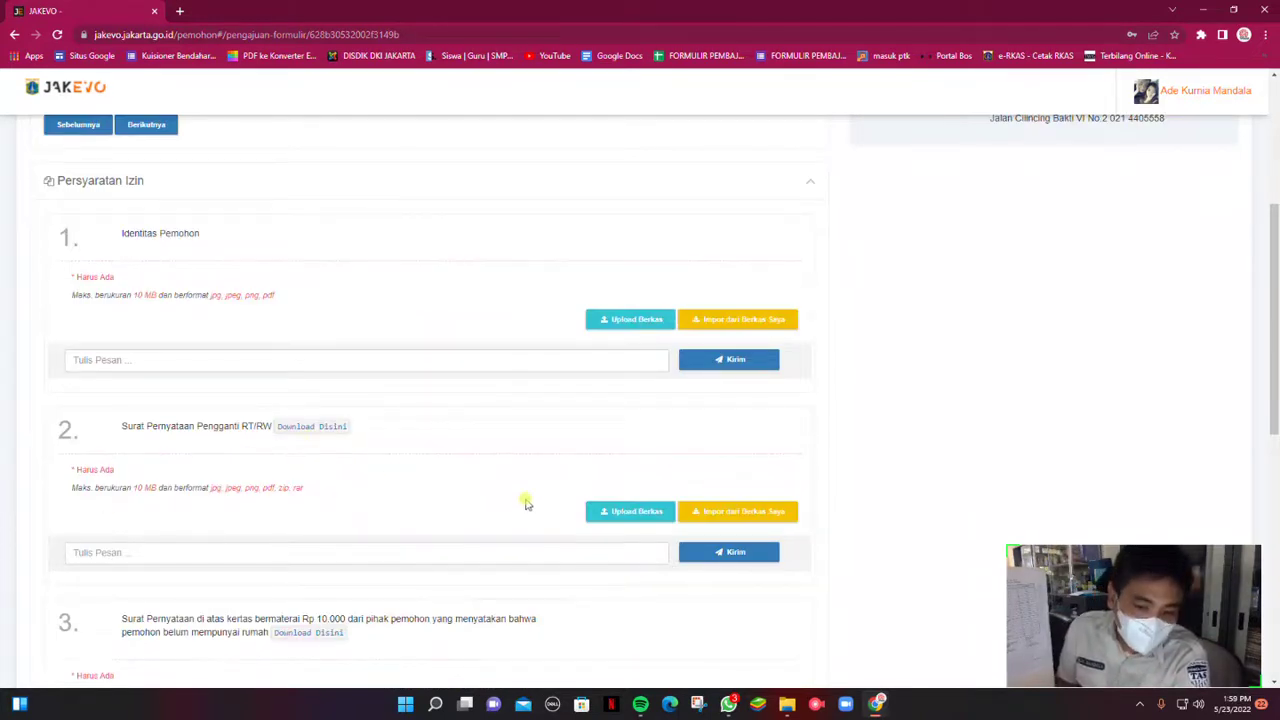
{"action": "left_click", "coordinate": [322, 429]}
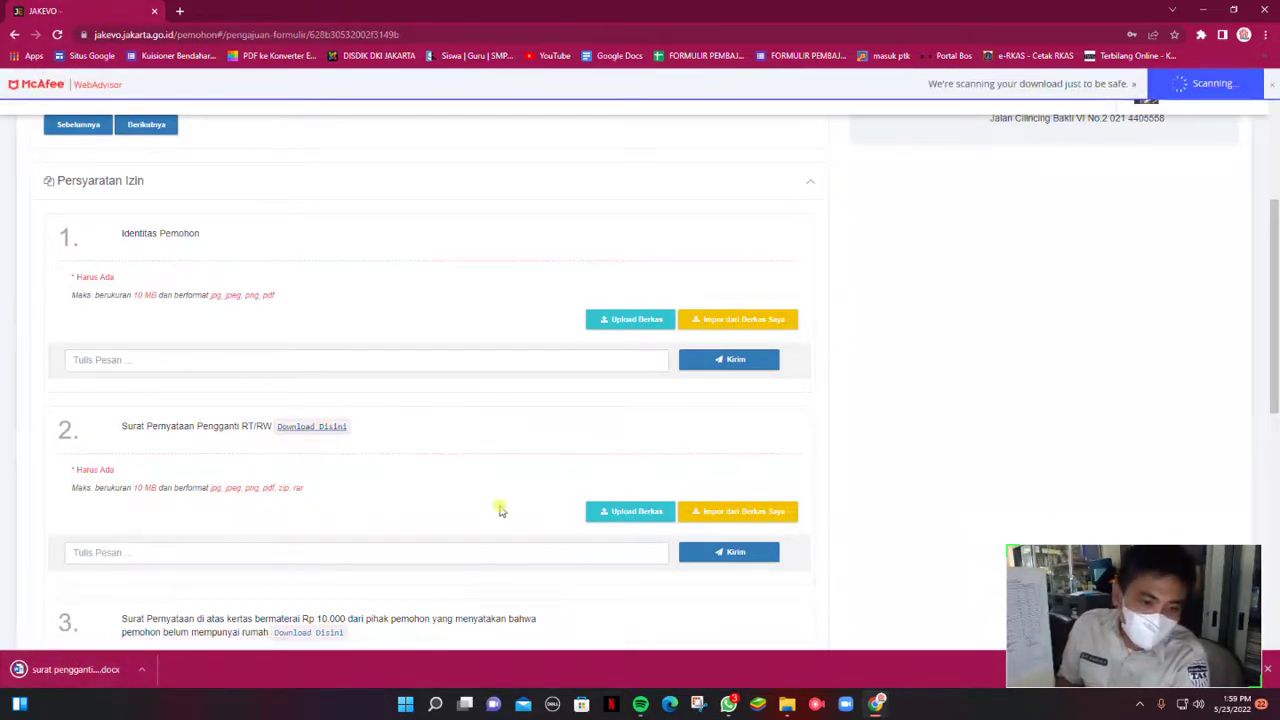
- Review requirements 3 to 5 of Persyaratan Izin and the draft and submission options that end the form
{"action": "scroll", "coordinate": [490, 505], "scroll_direction": "down", "scroll_amount": 2}
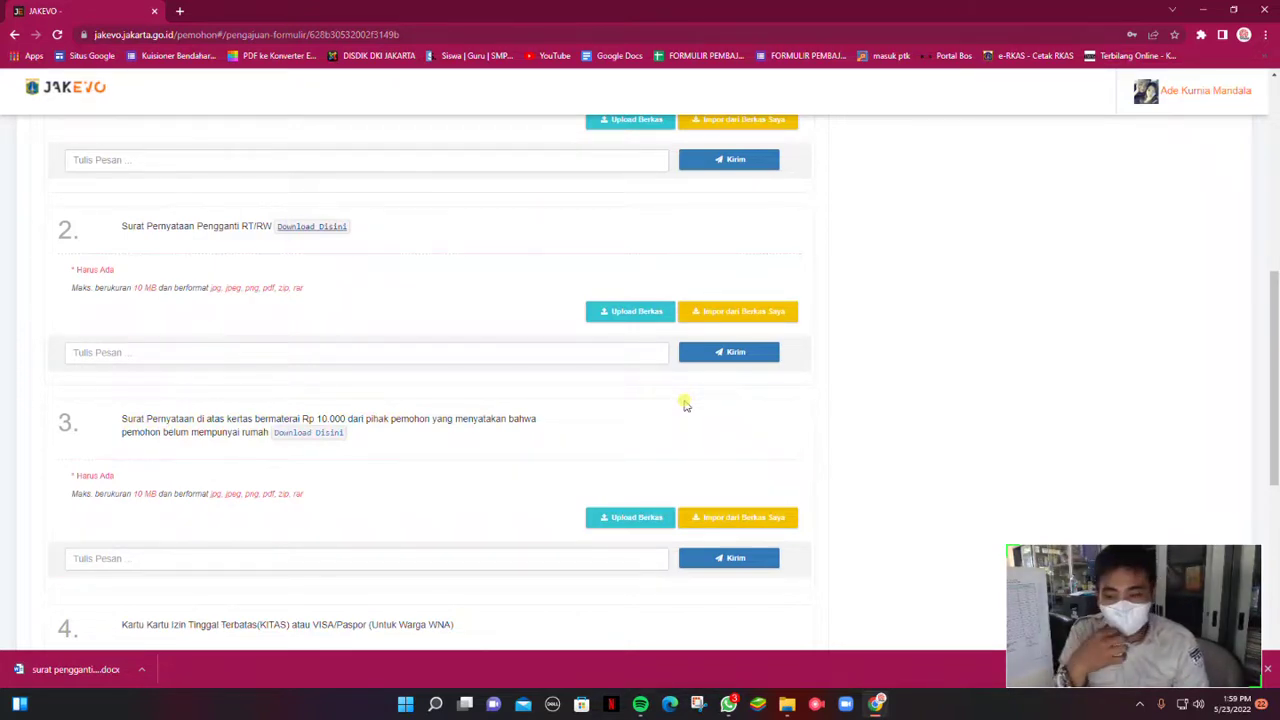
{"action": "scroll", "coordinate": [686, 404], "scroll_direction": "down", "scroll_amount": 1}
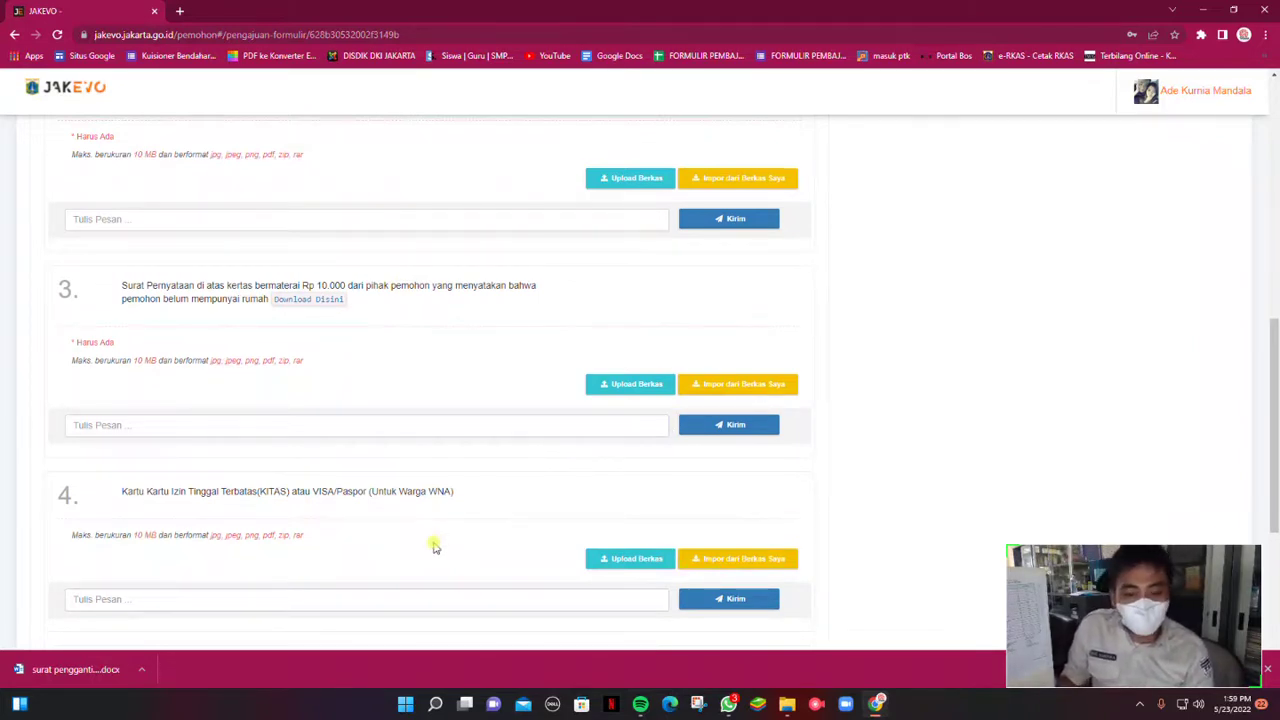
{"action": "scroll", "coordinate": [435, 551], "scroll_direction": "down", "scroll_amount": 1}
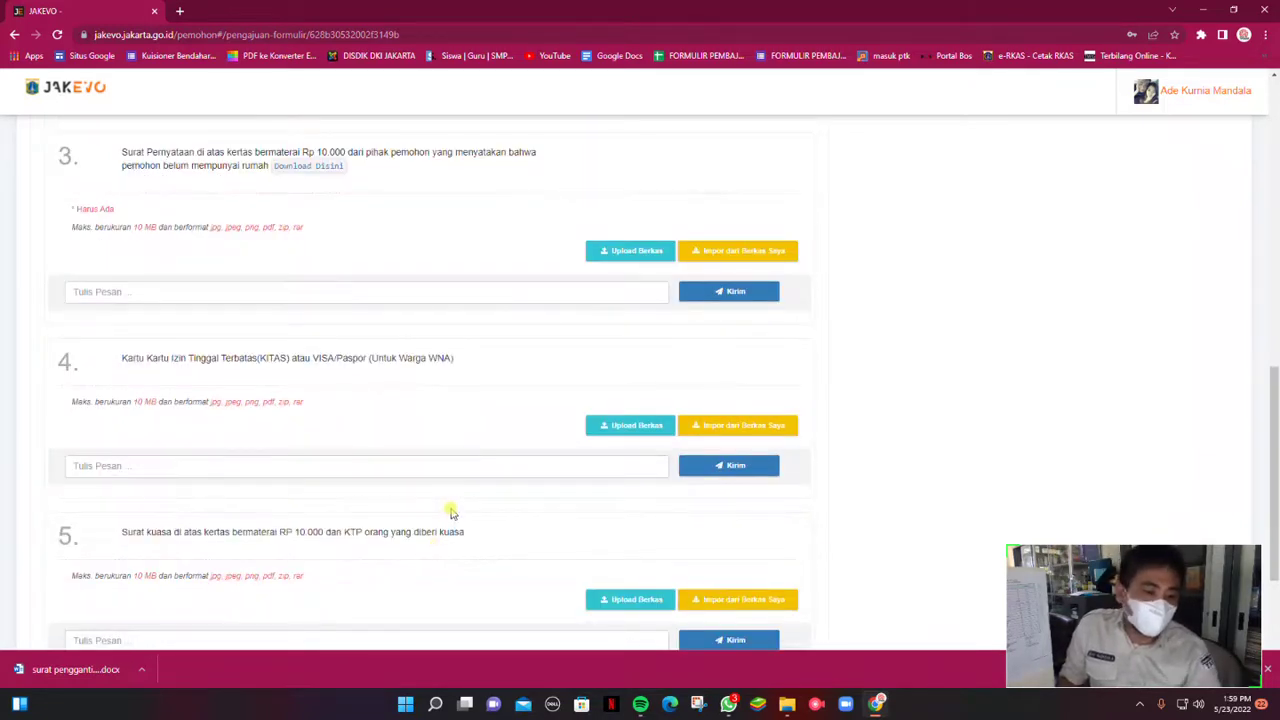
{"action": "scroll", "coordinate": [448, 540], "scroll_direction": "down", "scroll_amount": 1}
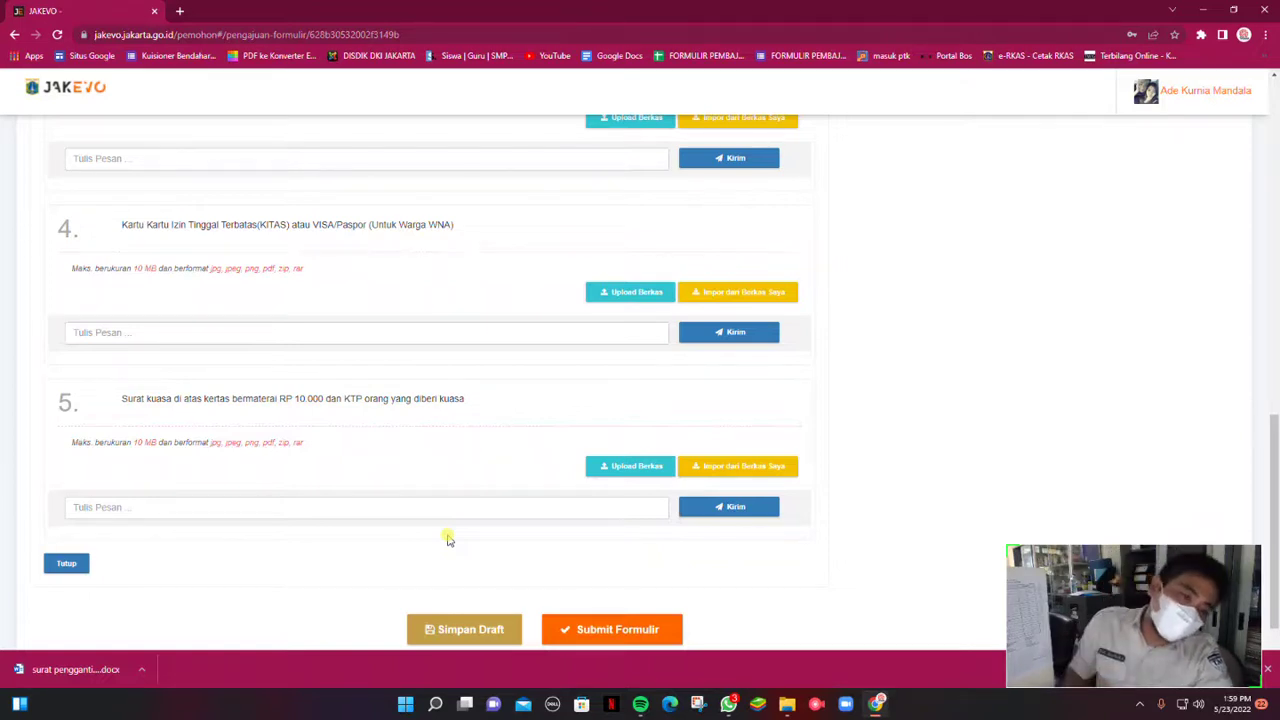
{"action": "scroll", "coordinate": [450, 510], "scroll_direction": "up", "scroll_amount": 2}
{"action": "scroll", "coordinate": [465, 515], "scroll_direction": "down", "scroll_amount": 2}
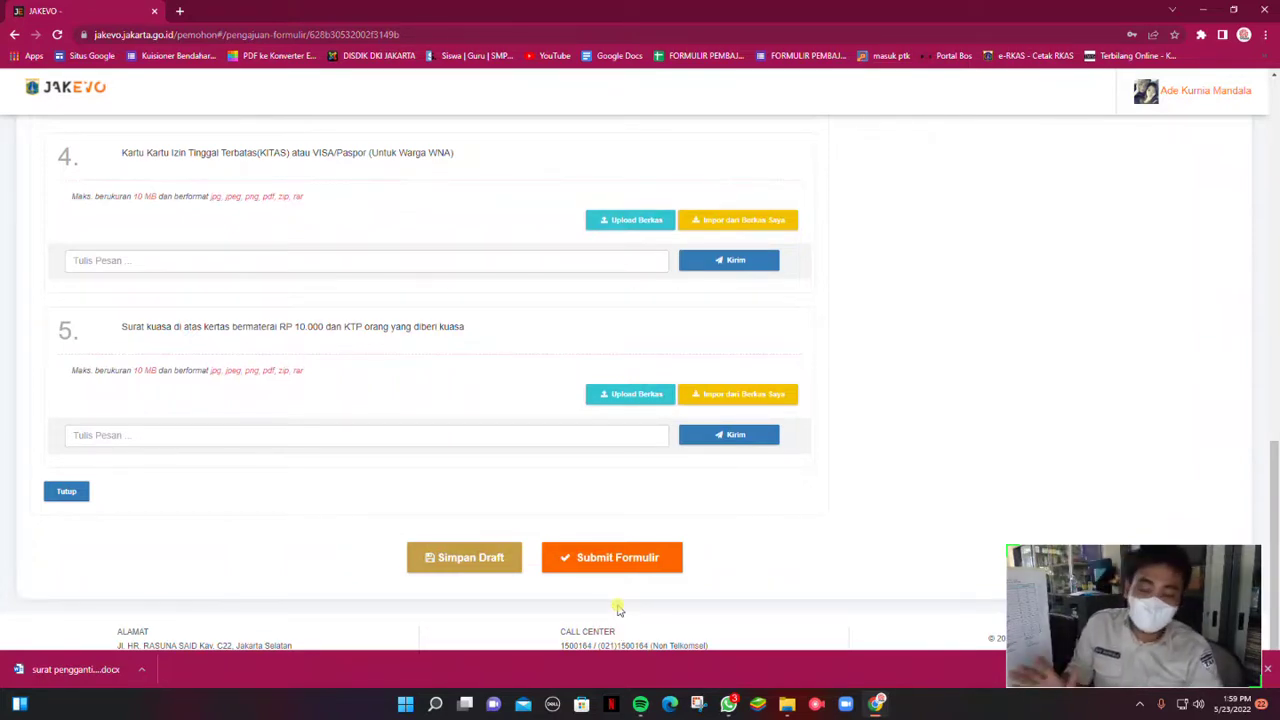
{"action": "scroll", "coordinate": [600, 590], "scroll_direction": "up", "scroll_amount": 4}
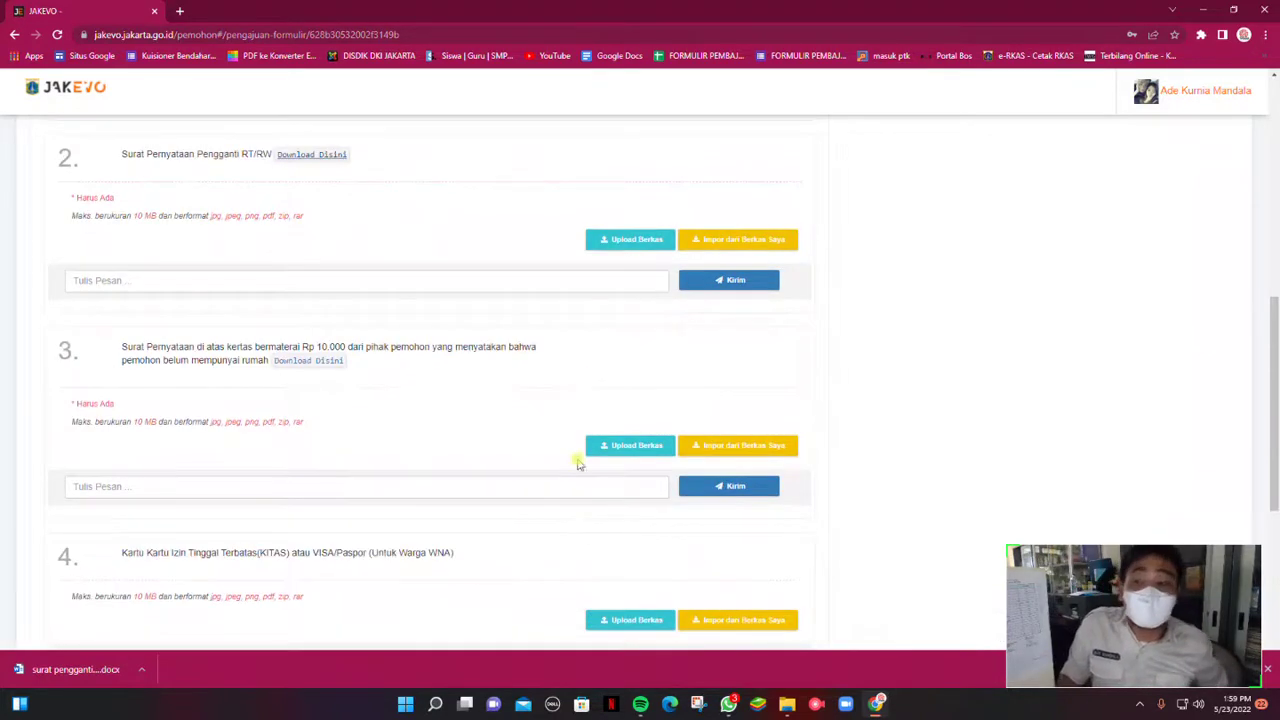
{"action": "scroll", "coordinate": [578, 462], "scroll_direction": "up", "scroll_amount": 1}
{"action": "scroll", "coordinate": [575, 460], "scroll_direction": "up", "scroll_amount": 5}
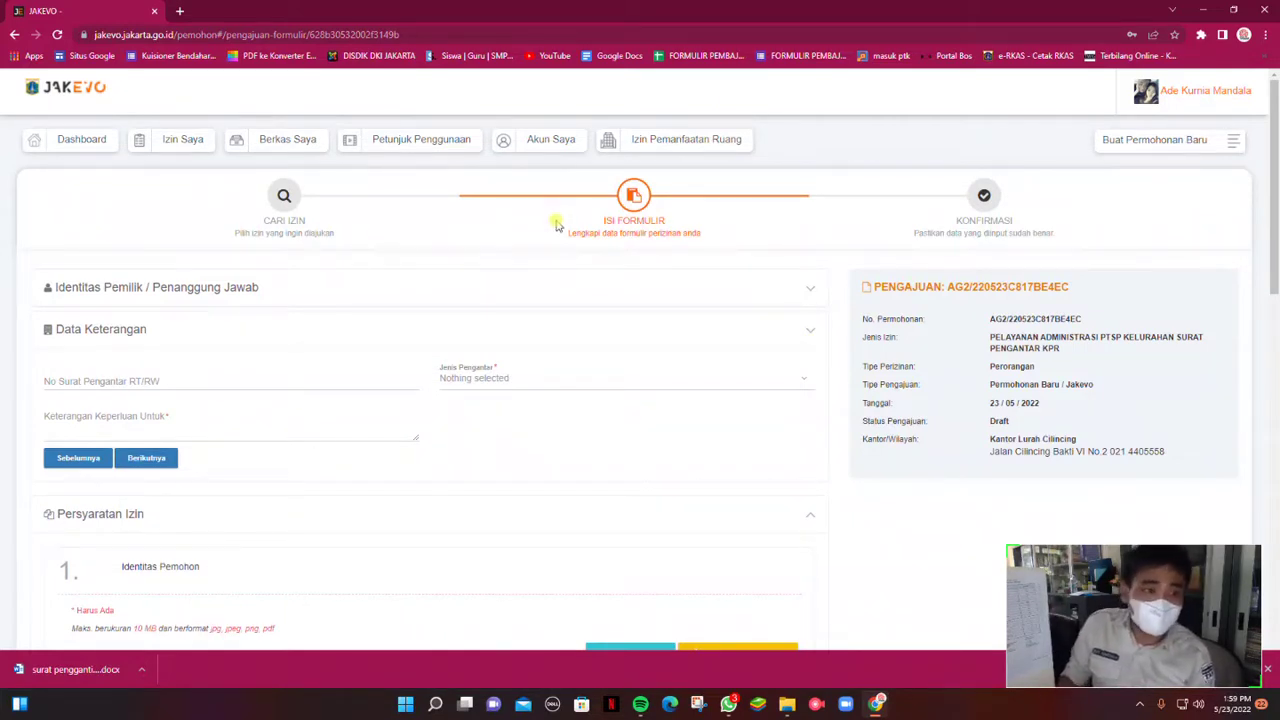
- Show the completed applications (Selesai) under Izin Saya and check the status of the KPR cover letter application
{"action": "left_click", "coordinate": [175, 148]}
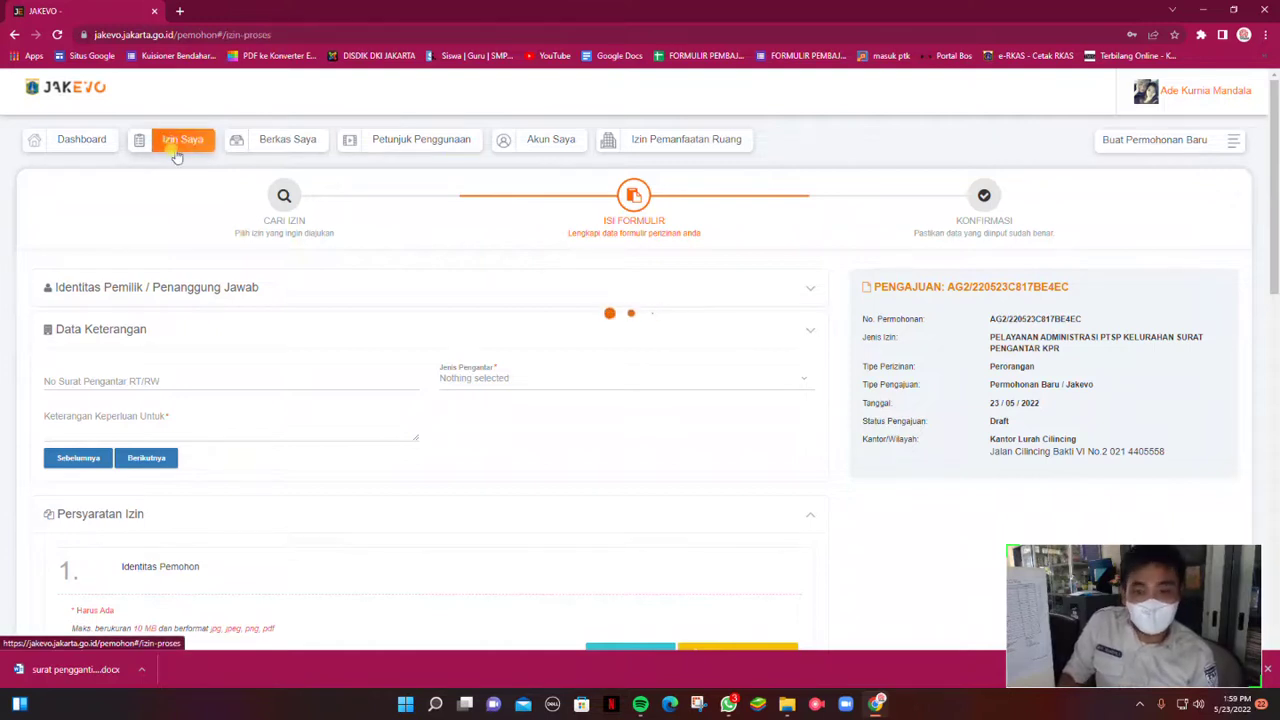
{"action": "left_click", "coordinate": [172, 189]}
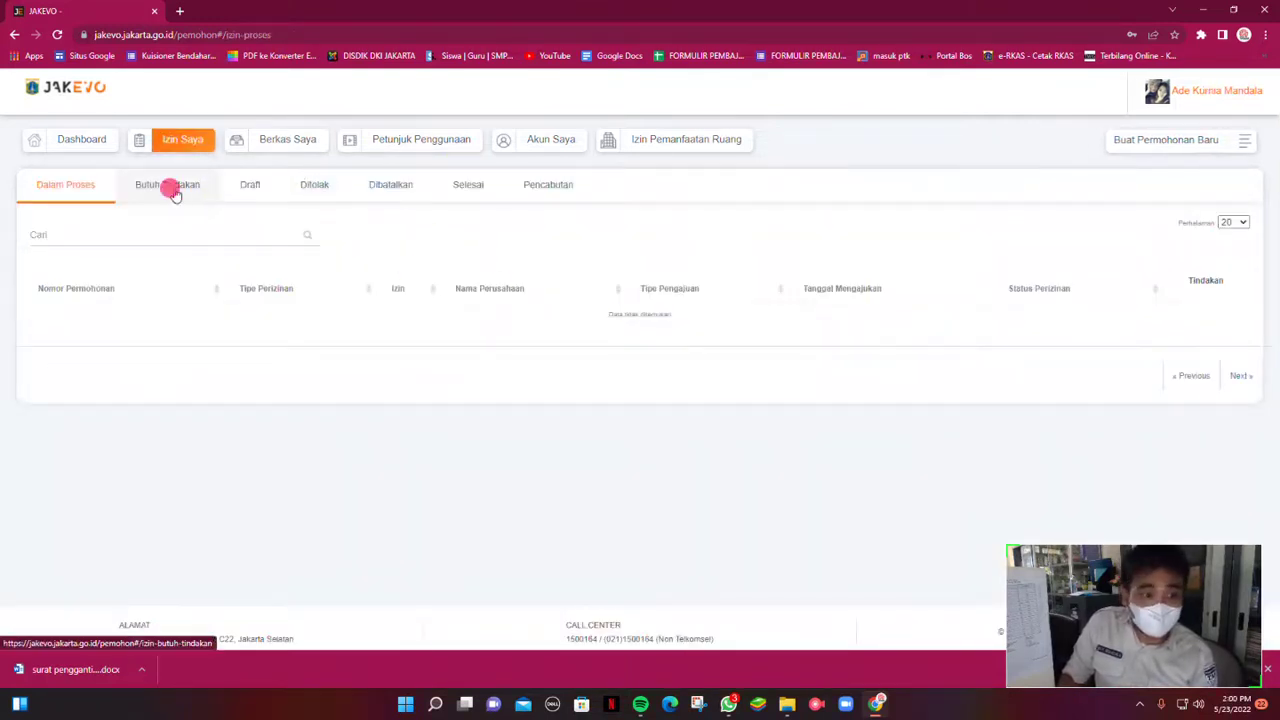
{"action": "left_click", "coordinate": [472, 192]}
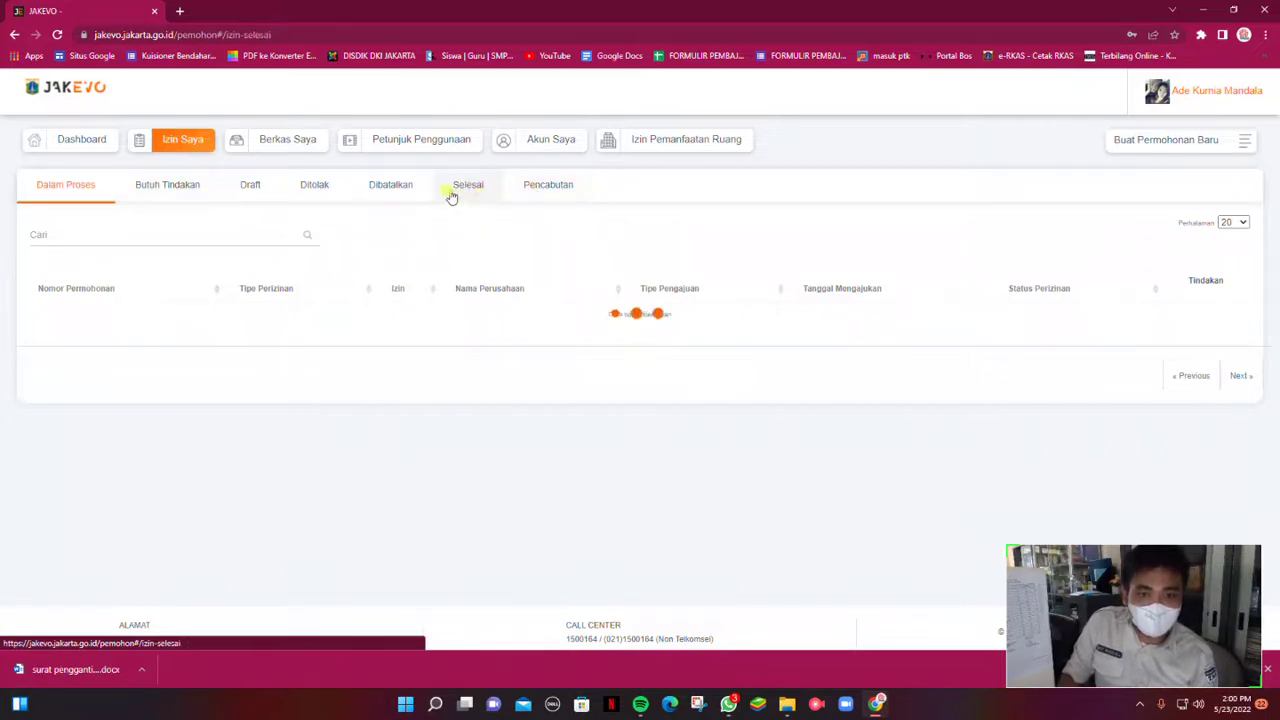
{"action": "left_click", "coordinate": [468, 197]}
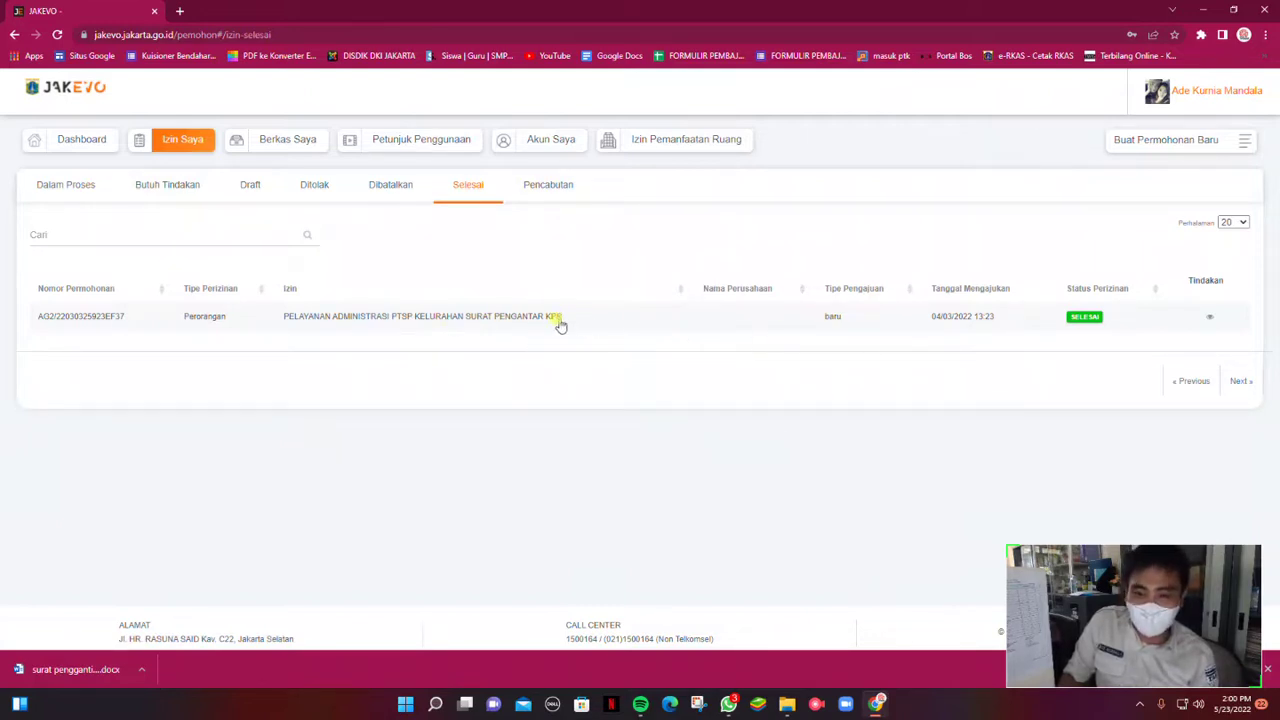
{"action": "left_click", "coordinate": [1083, 318]}
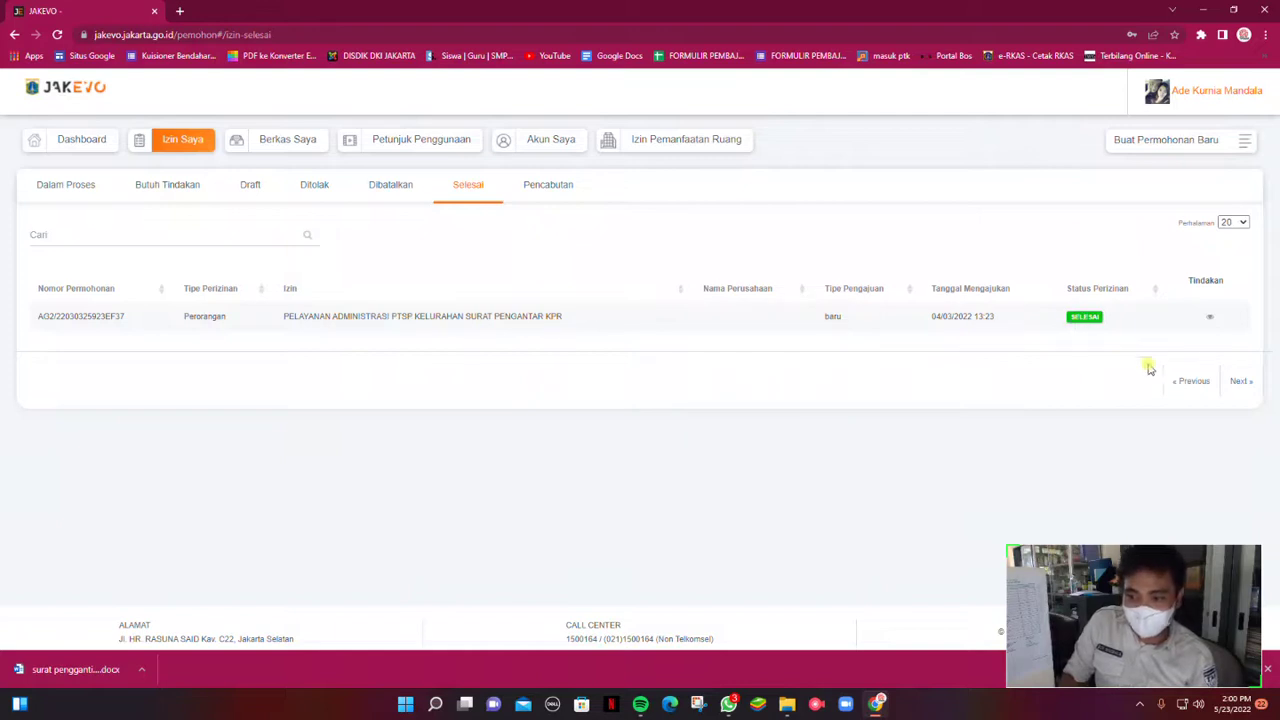
- Open the completed KPR application, look over the public satisfaction survey it leads to, and close the survey page
{"action": "left_click", "coordinate": [1209, 316]}
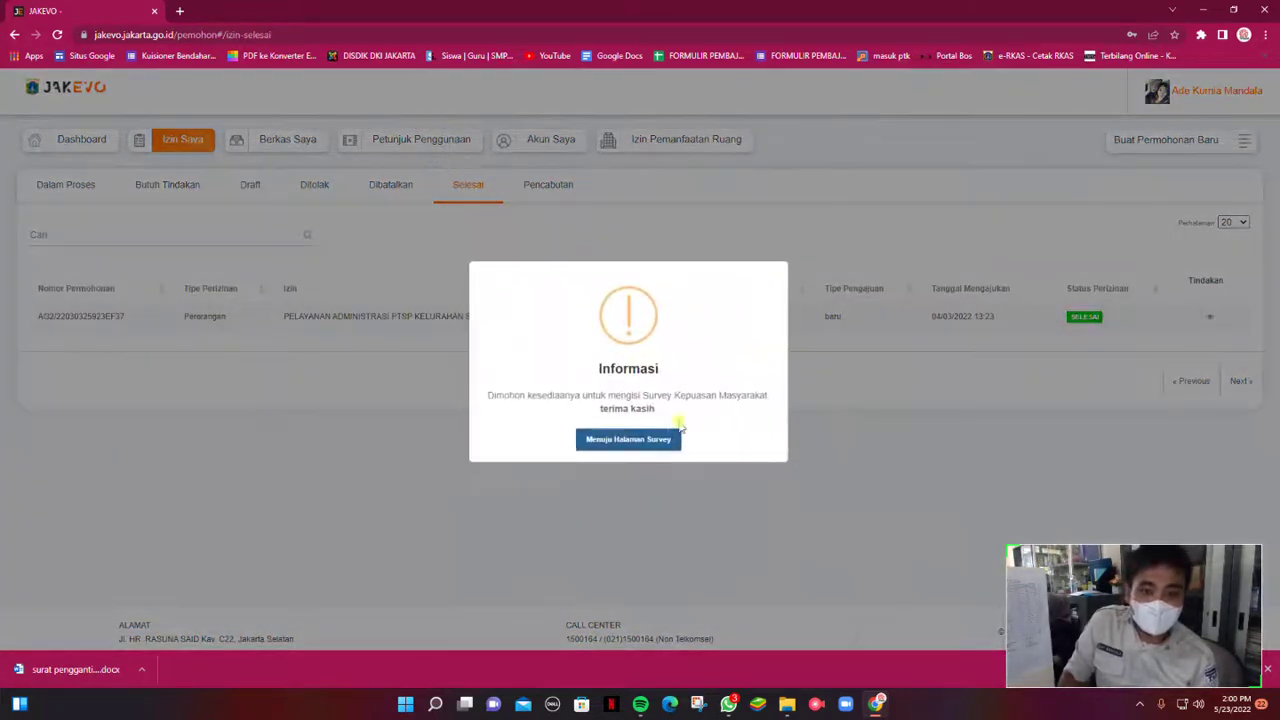
{"action": "left_click", "coordinate": [665, 441]}
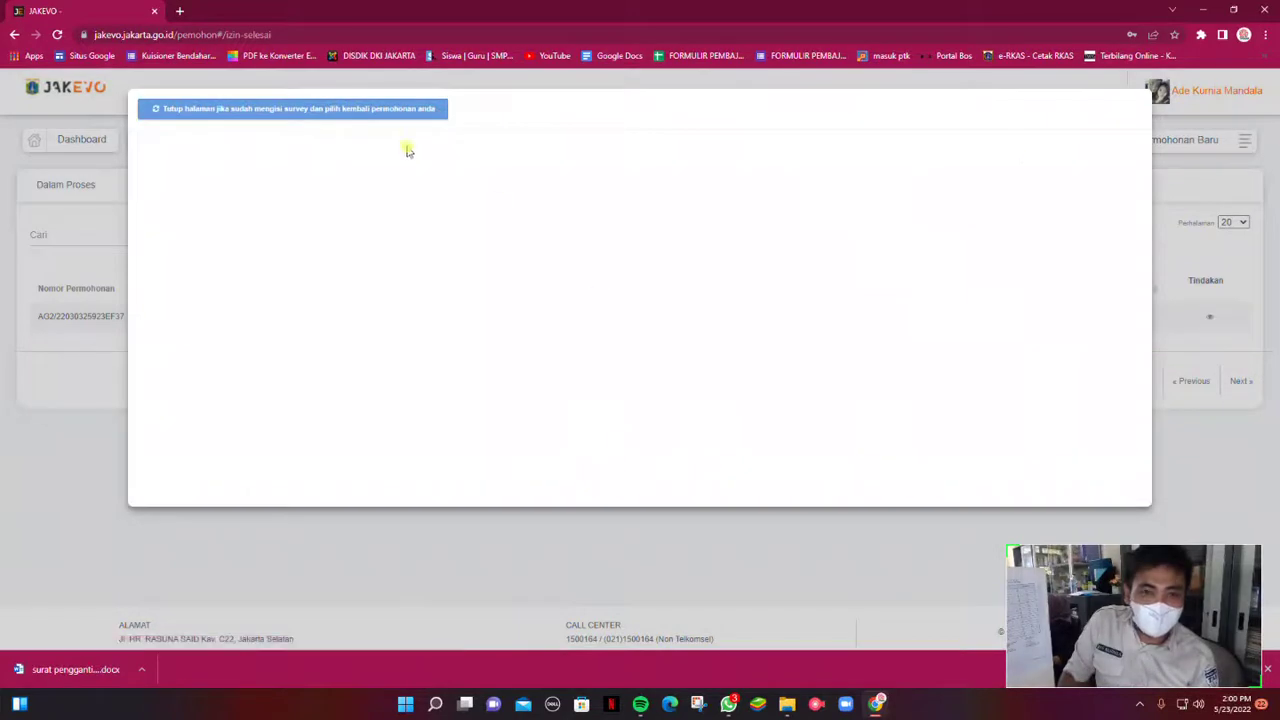
{"action": "scroll", "coordinate": [886, 300], "scroll_direction": "down", "scroll_amount": 5}
{"action": "scroll", "coordinate": [891, 306], "scroll_direction": "up", "scroll_amount": 5}
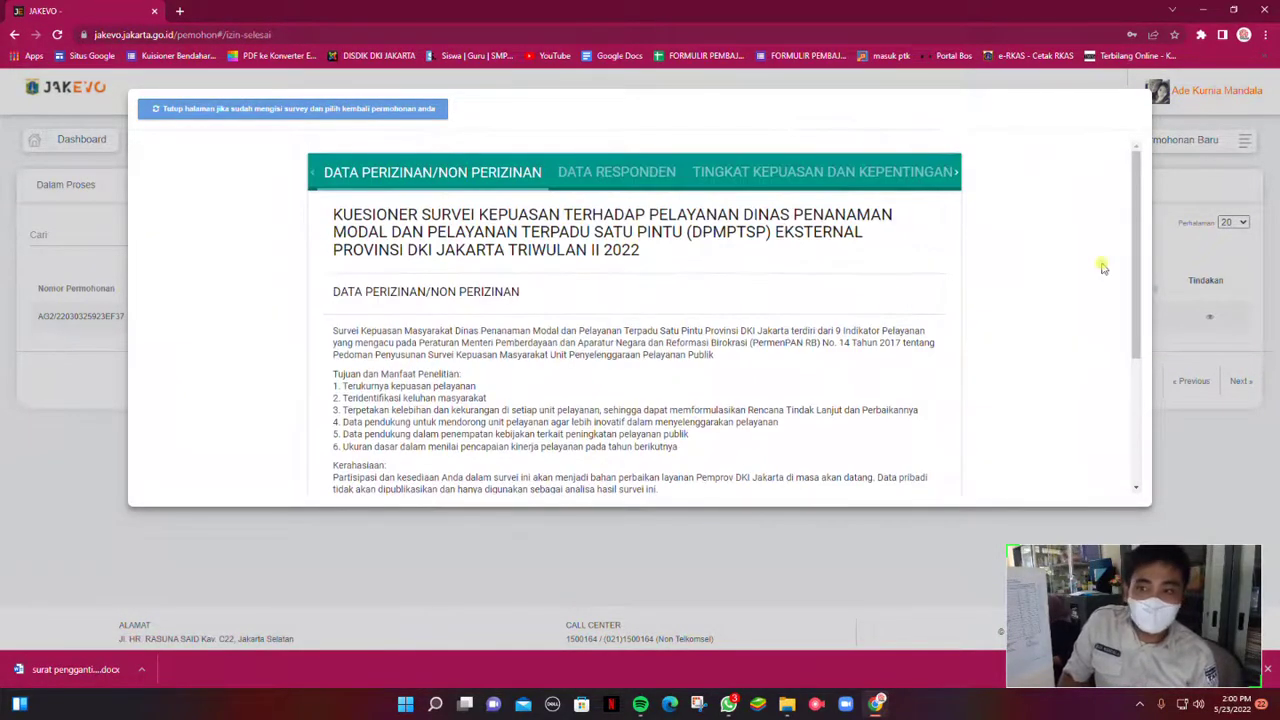
{"action": "left_click", "coordinate": [180, 112]}
- Go through the Ditolak, Dibatalkan and Draft application lists in Izin Saya
{"action": "left_click", "coordinate": [163, 138]}
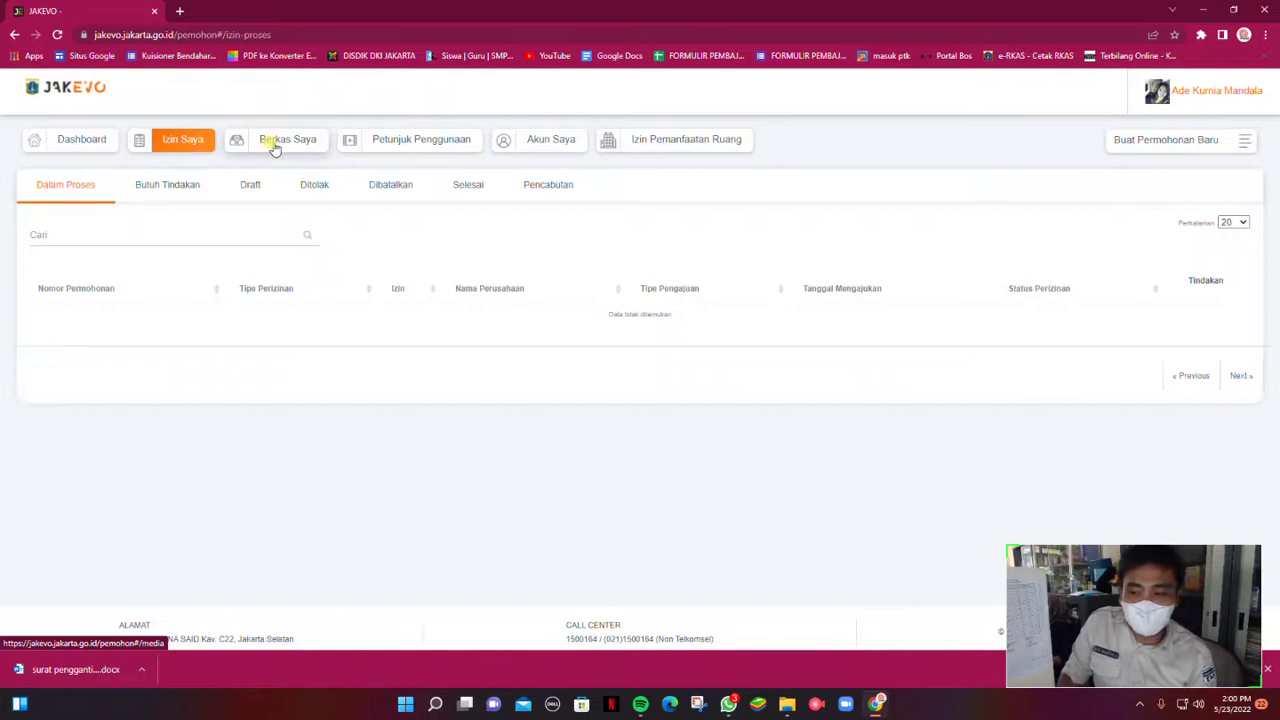
{"action": "left_click", "coordinate": [326, 196]}
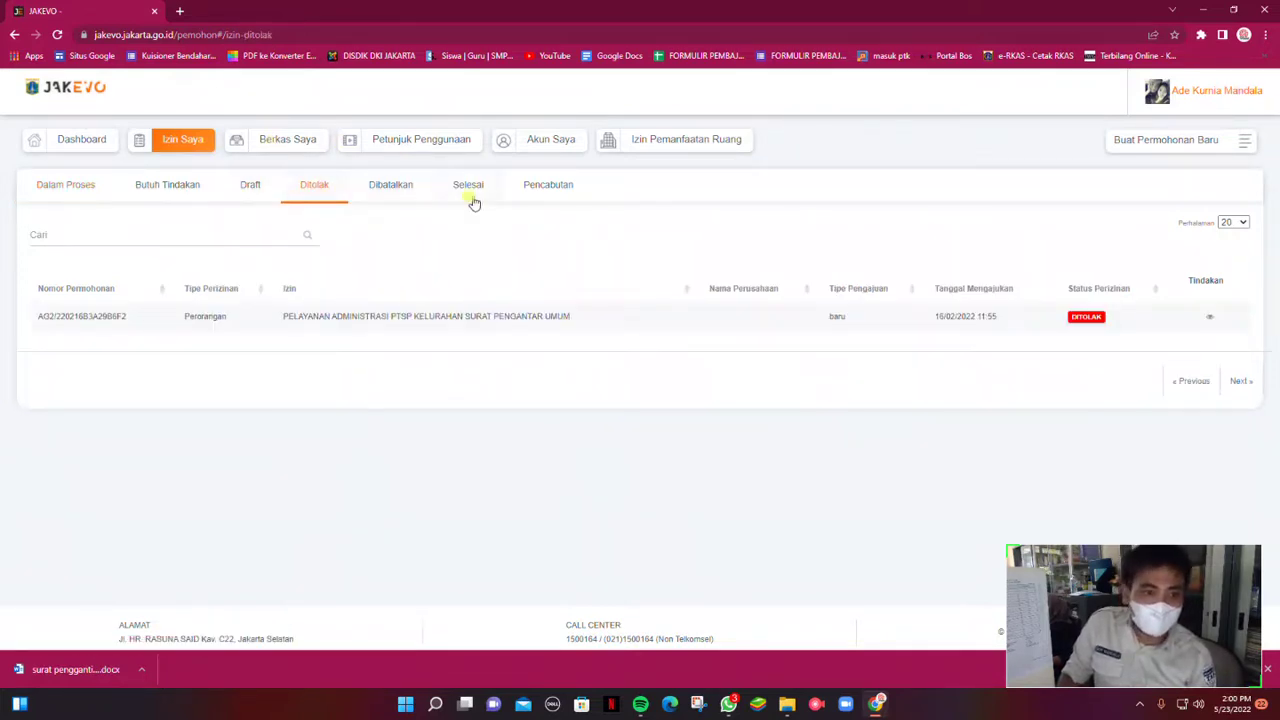
{"action": "left_click", "coordinate": [395, 190]}
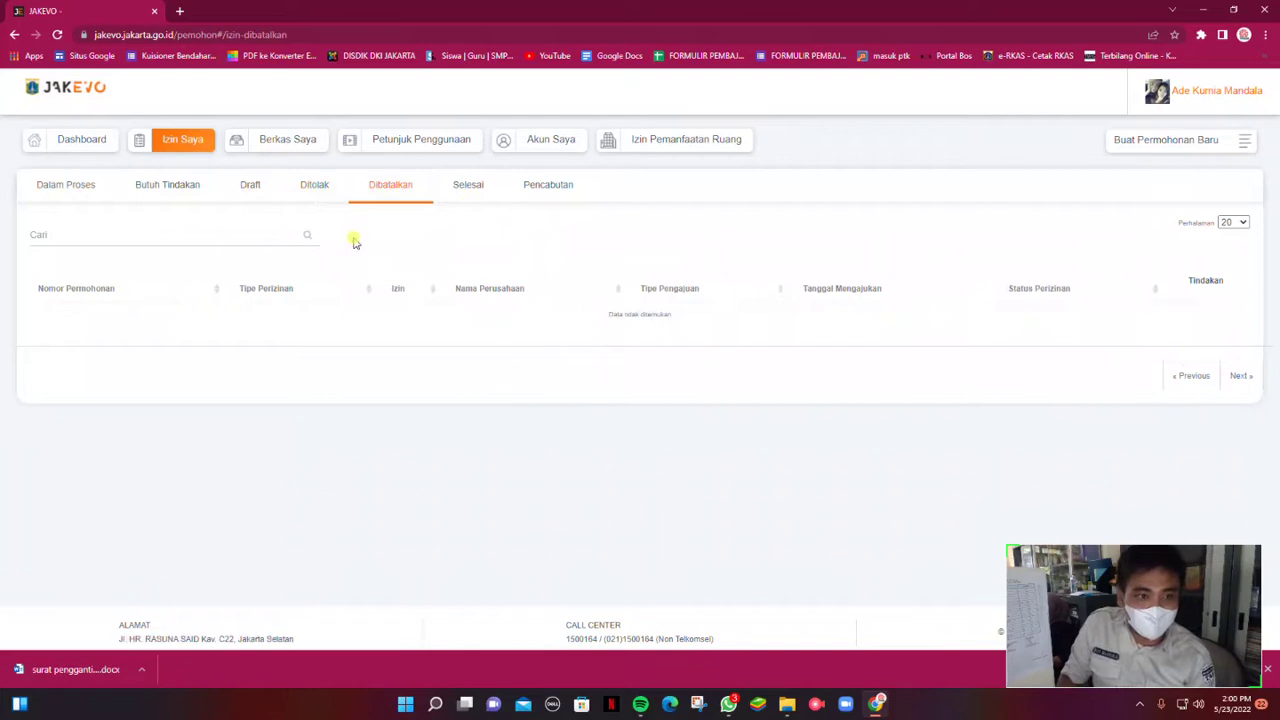
{"action": "left_click", "coordinate": [243, 192]}
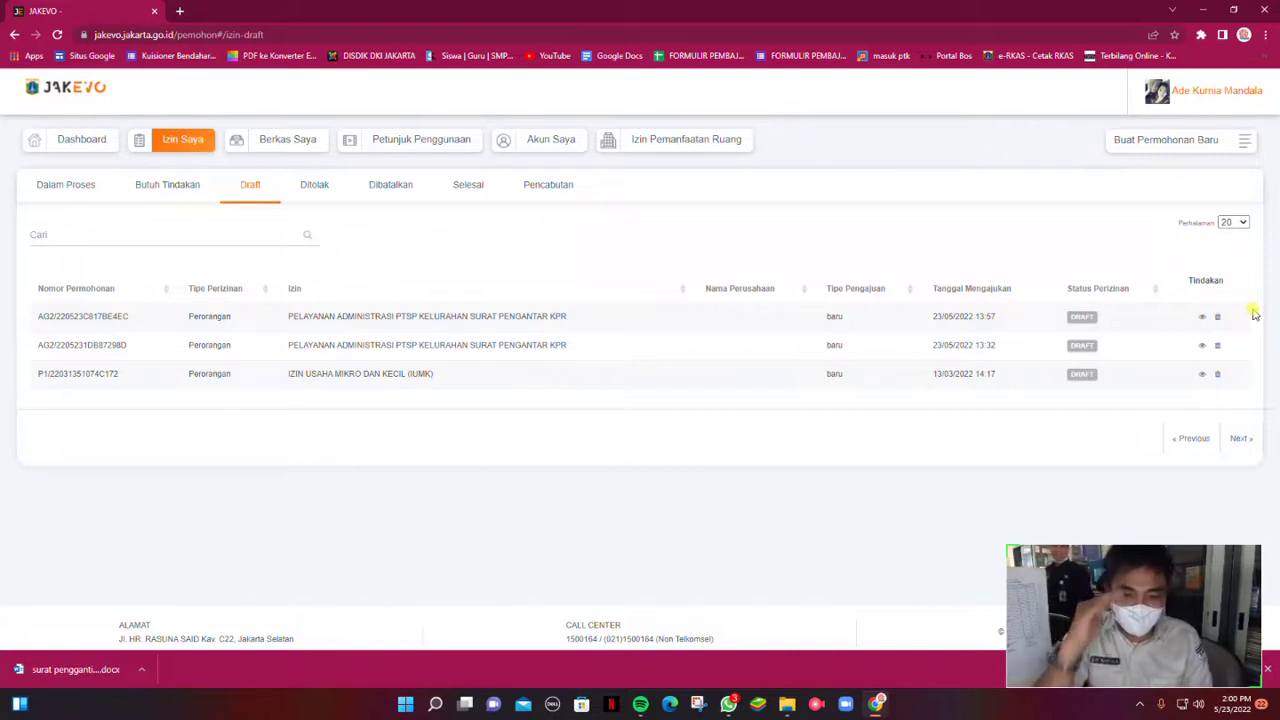
{"action": "left_click", "coordinate": [1141, 705]}
{"action": "left_click", "coordinate": [1104, 665]}
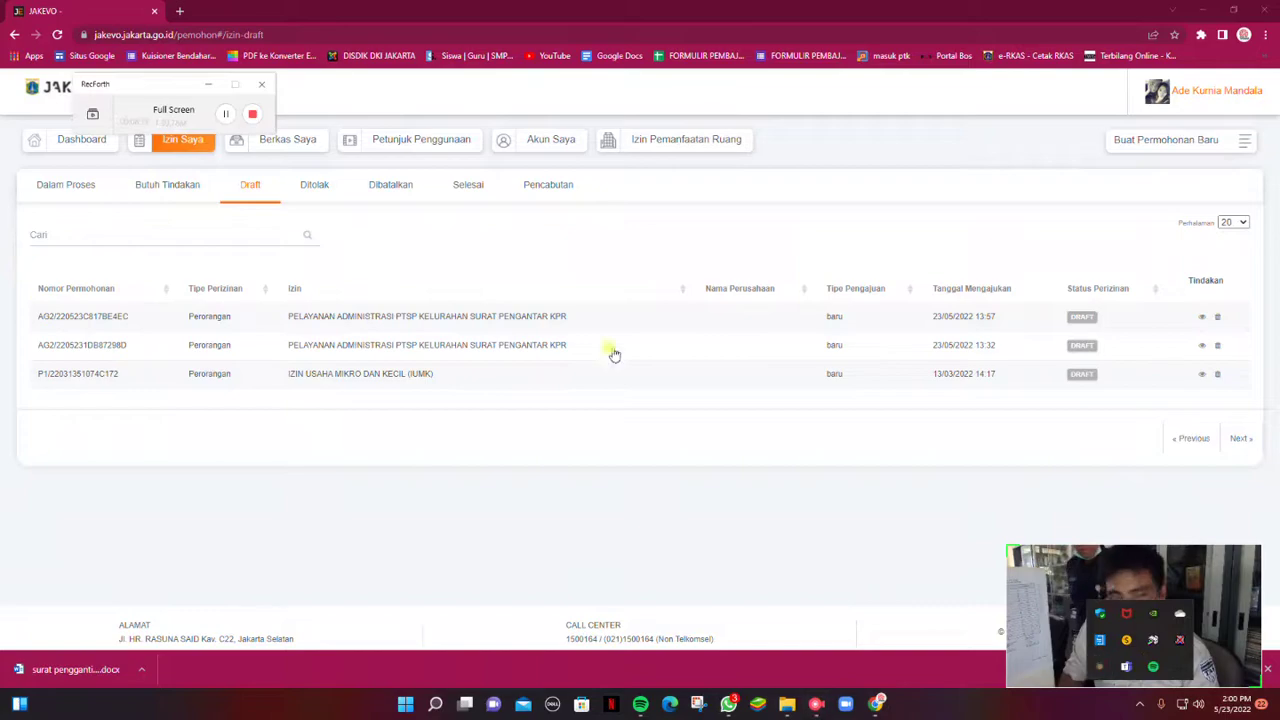